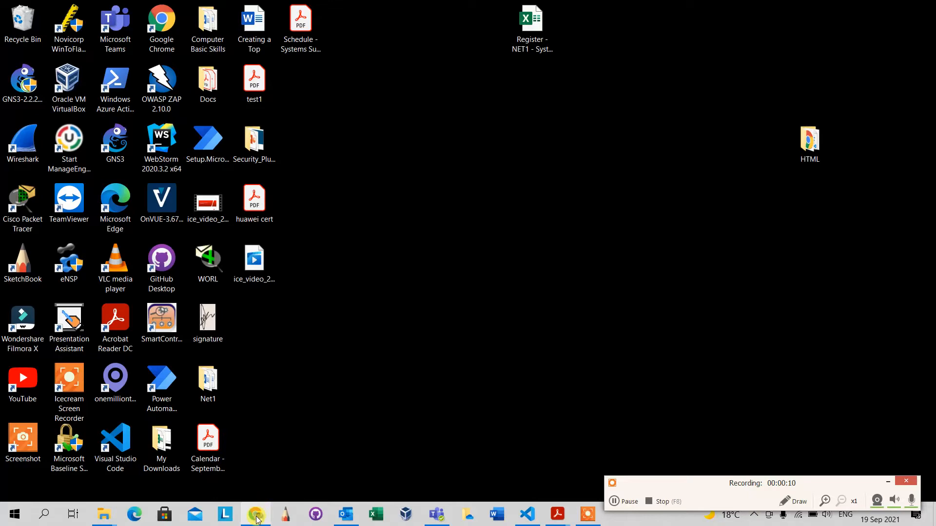
Step: Switch to Chrome and open the HCIA-Routing & Switching certification page from Huawei's Routing & Switching certifications
click(268, 507)
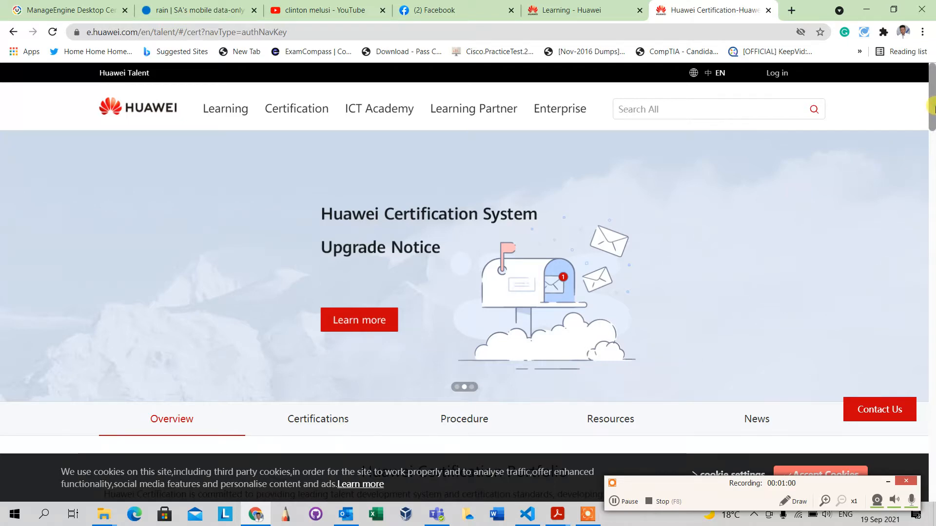
click(932, 161)
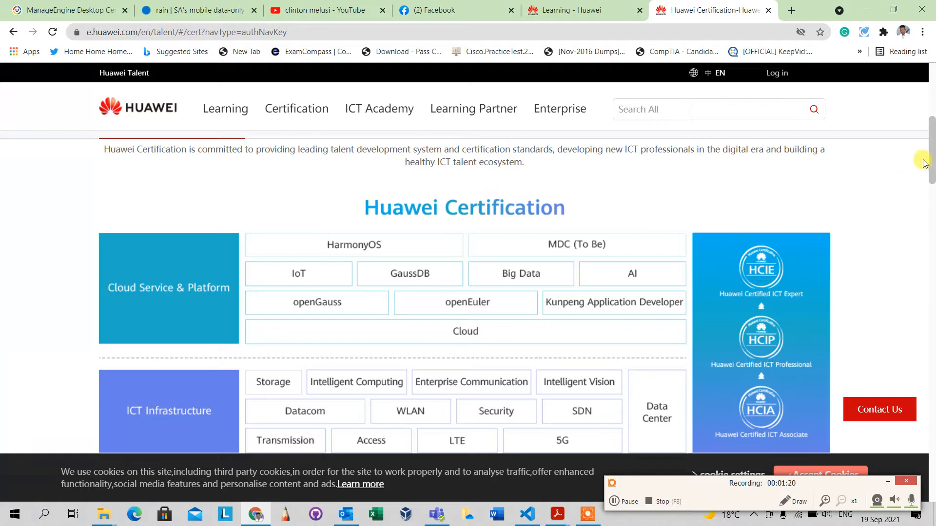
mouse_move(932, 160)
mouse_down()
mouse_move(933, 187)
mouse_move(933, 175)
mouse_up()
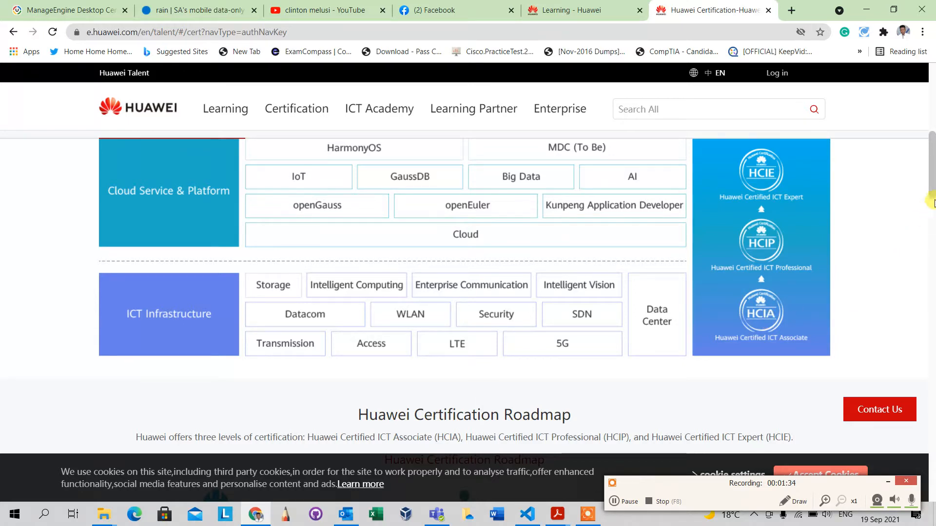
drag(931, 179, 932, 288)
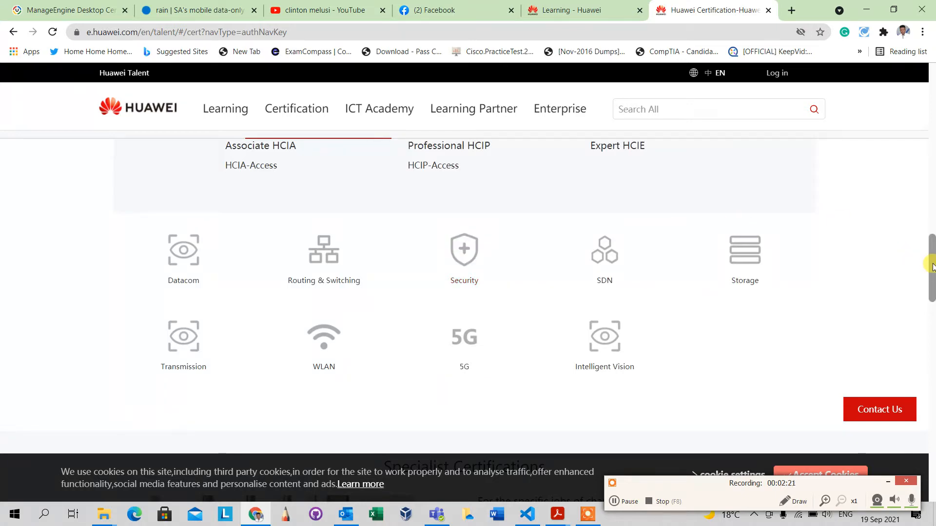
drag(932, 266, 915, 124)
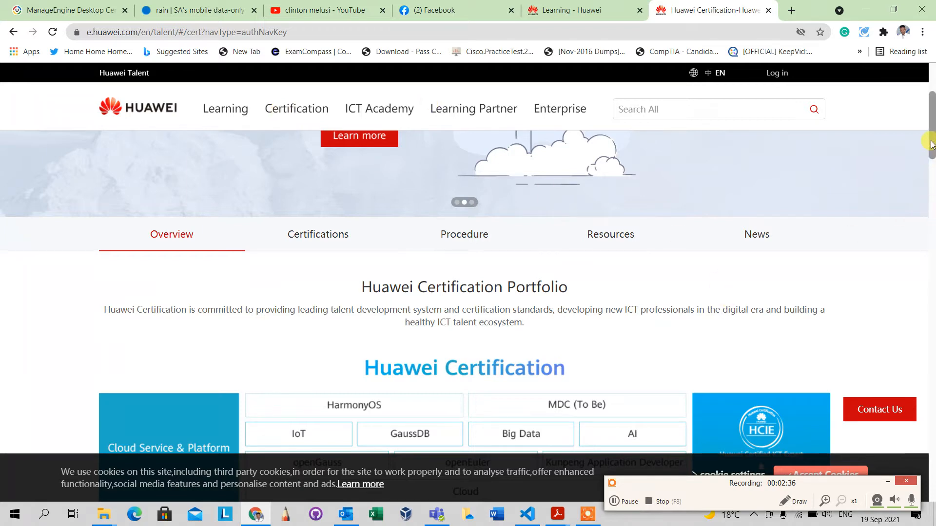
drag(932, 144, 932, 285)
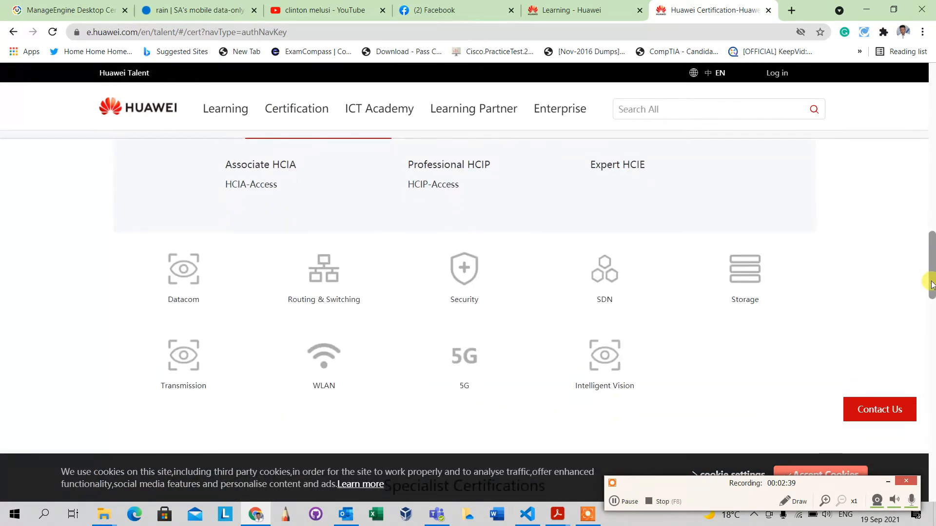
click(320, 276)
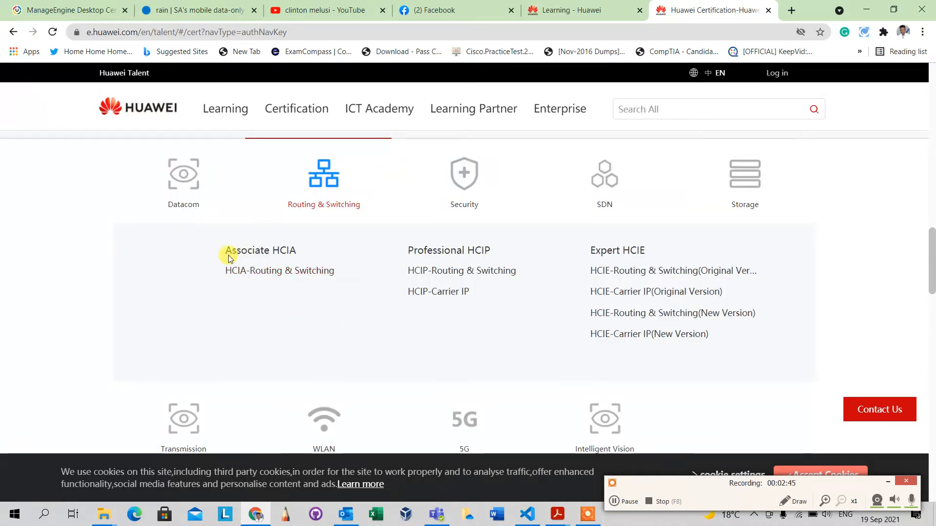
click(279, 276)
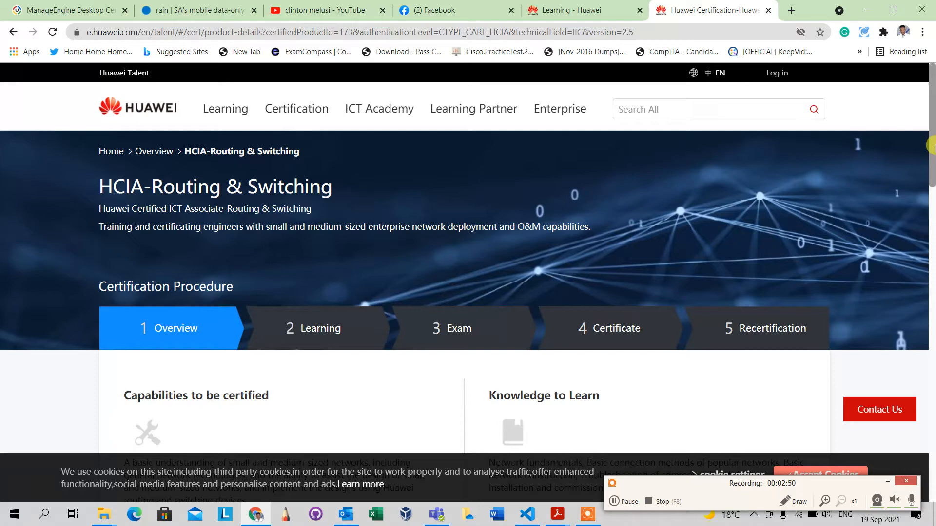
Step: Download the HCIA-Routing & Switching V2.5 Exam Outline PDF and save it in the Docs folder on the desktop
drag(931, 147, 930, 263)
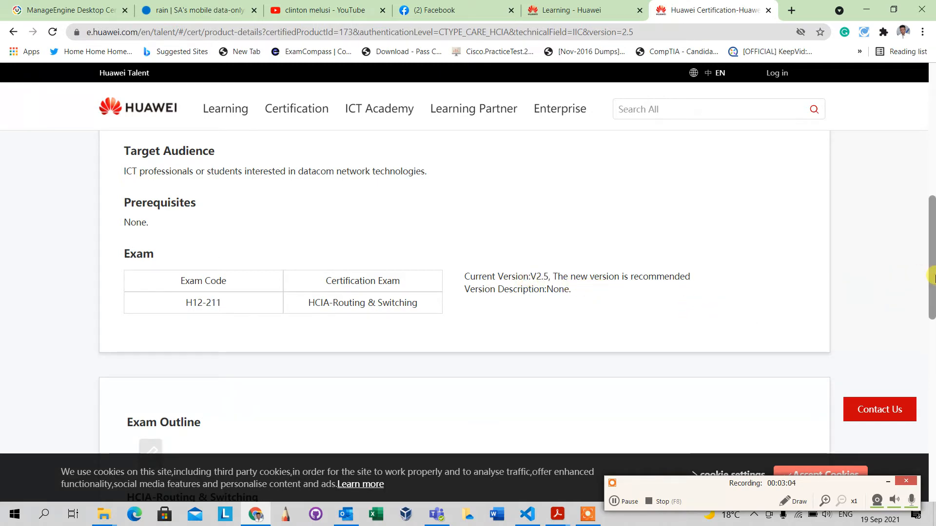
scroll(926, 312, down, 1)
scroll(927, 312, down, 10)
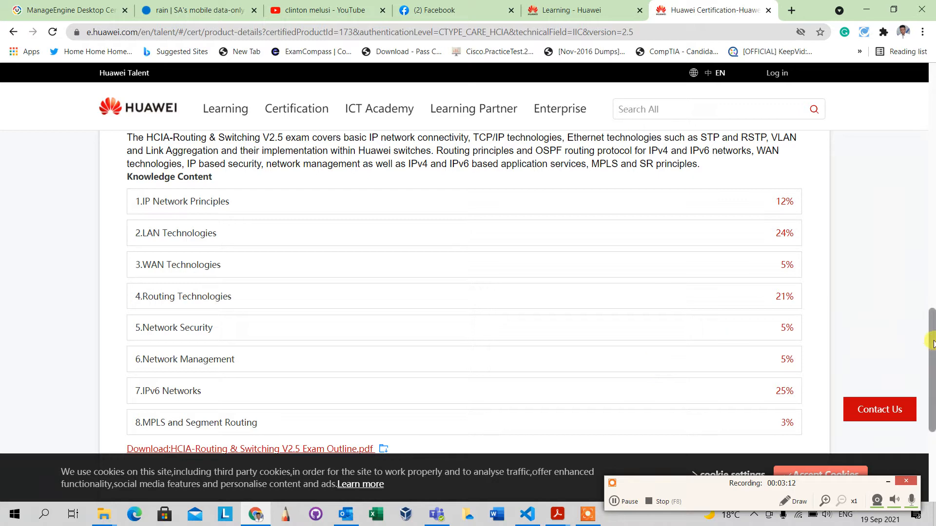
scroll(929, 361, down, 3)
drag(929, 377, 929, 371)
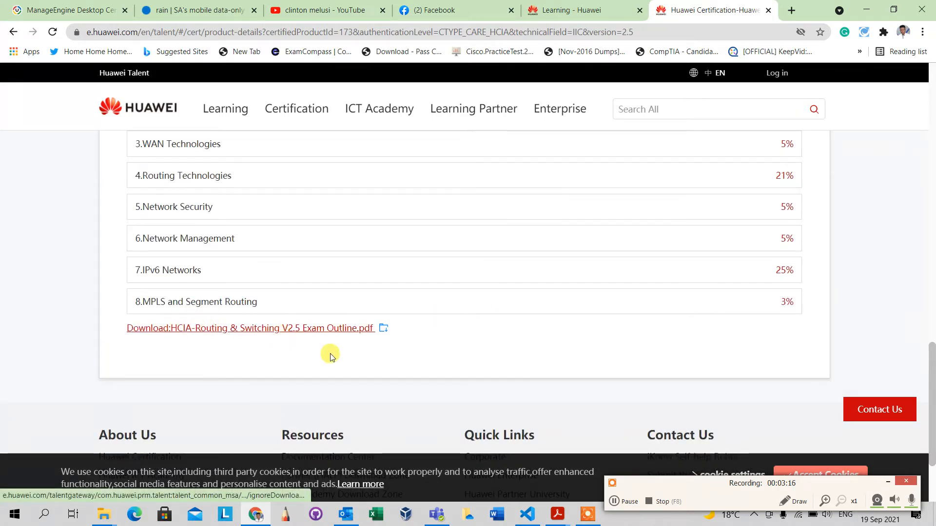
click(335, 329)
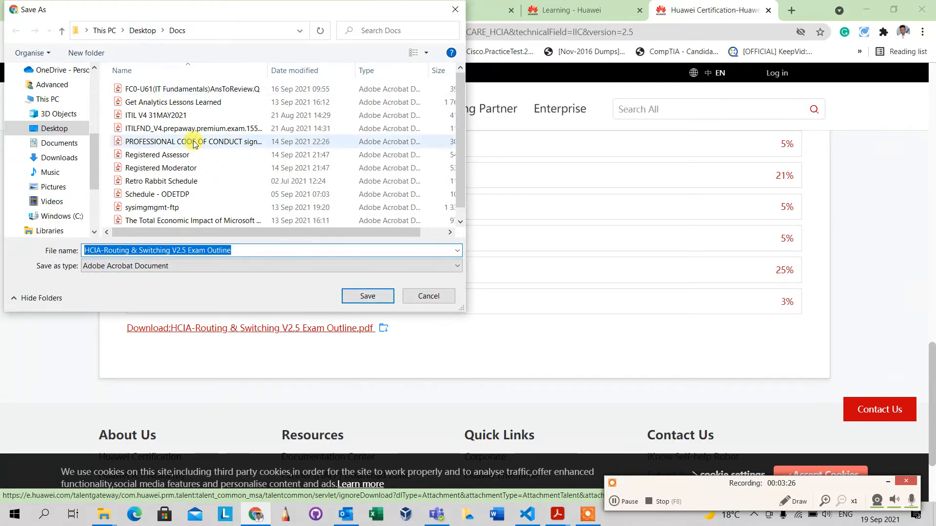
click(367, 297)
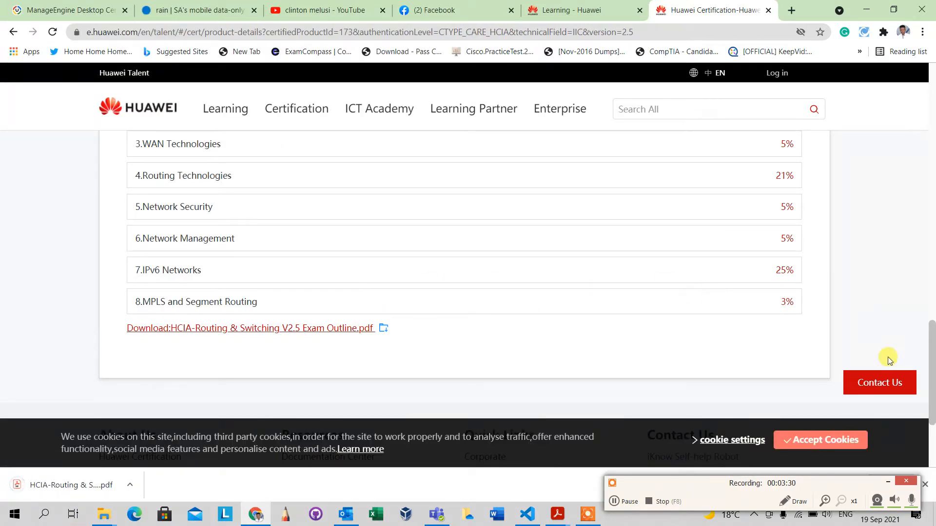
Step: Minimise the browser and open the downloaded HCIA-Routing & Switching V2.5 Exam Outline PDF from the desktop's Docs folder
drag(931, 363, 929, 327)
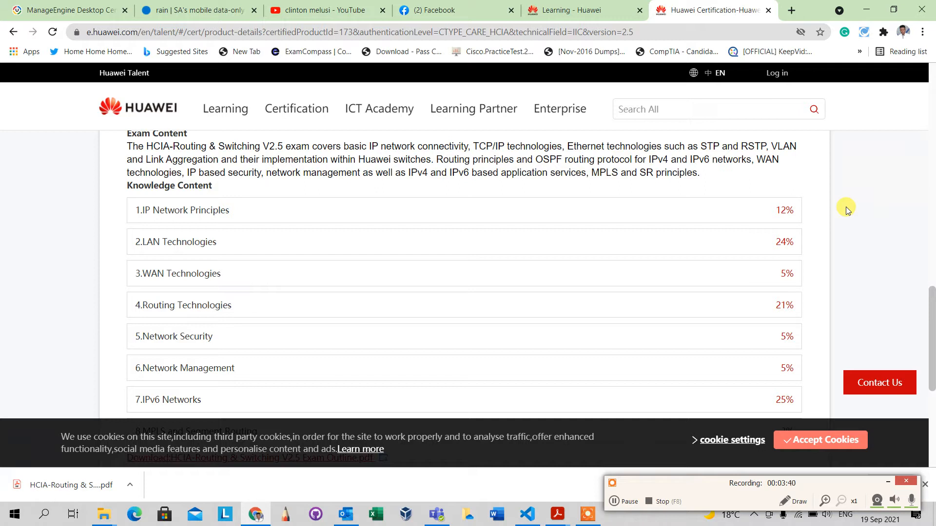
scroll(846, 209, down, 1)
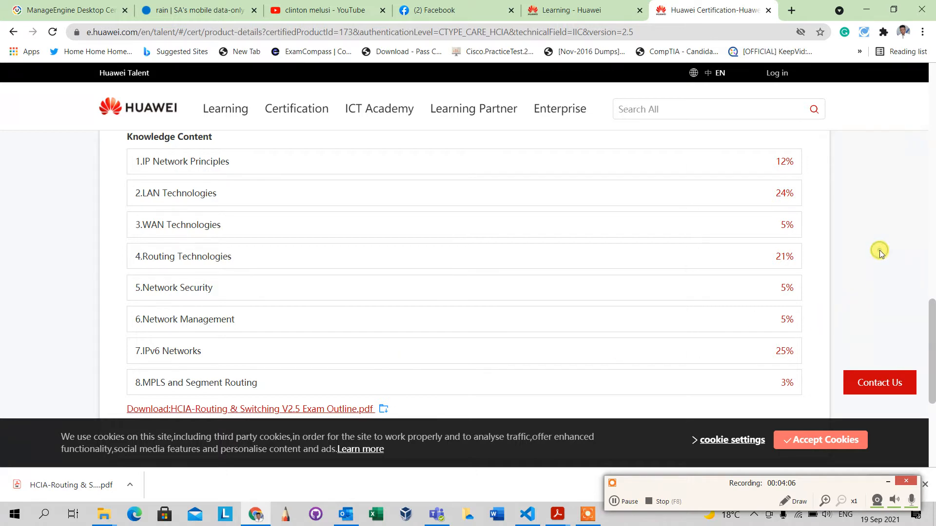
scroll(880, 254, down, 4)
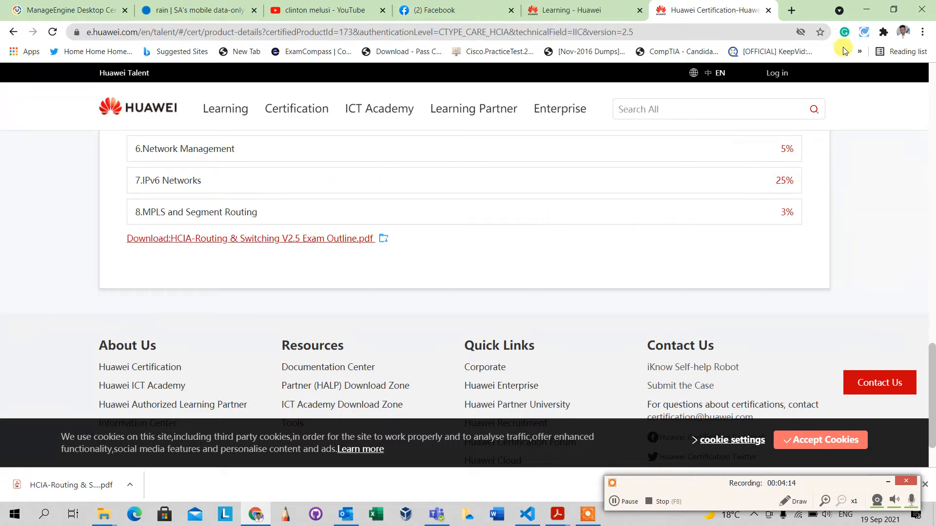
click(866, 10)
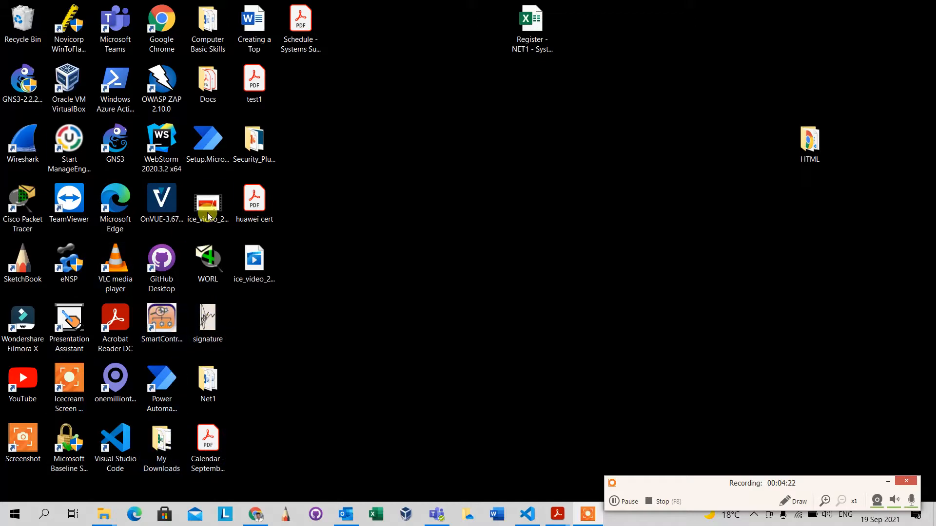
double_click(206, 89)
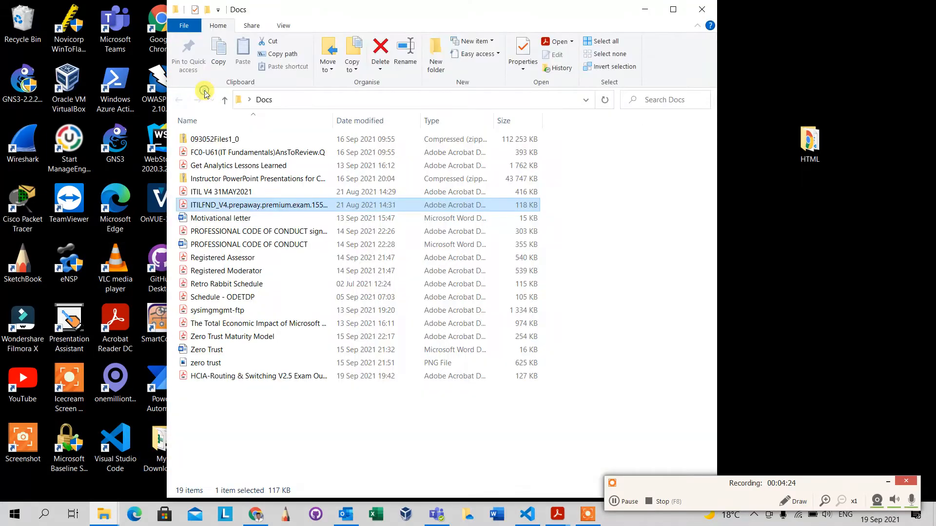
double_click(249, 377)
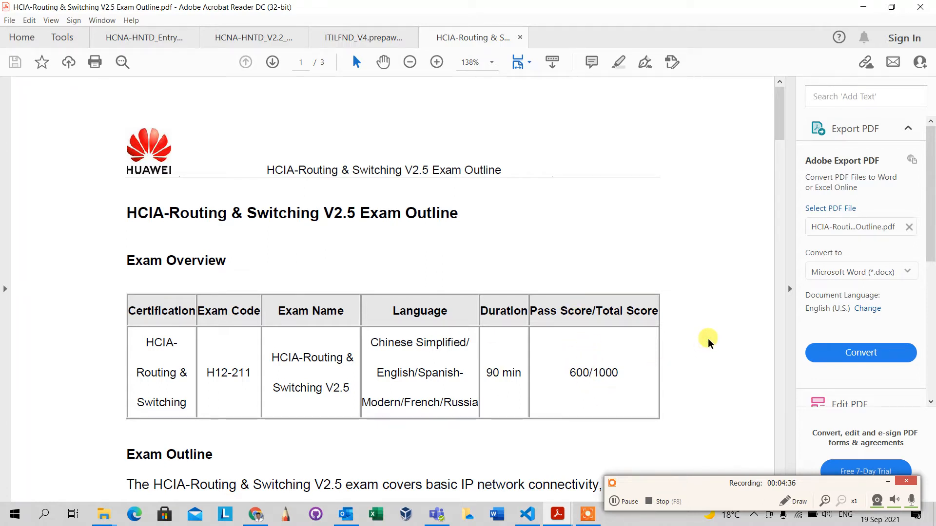
Step: Read the exam outline from the Exam Overview and key points table through the detailed topics to the Reference section
scroll(708, 341, down, 3)
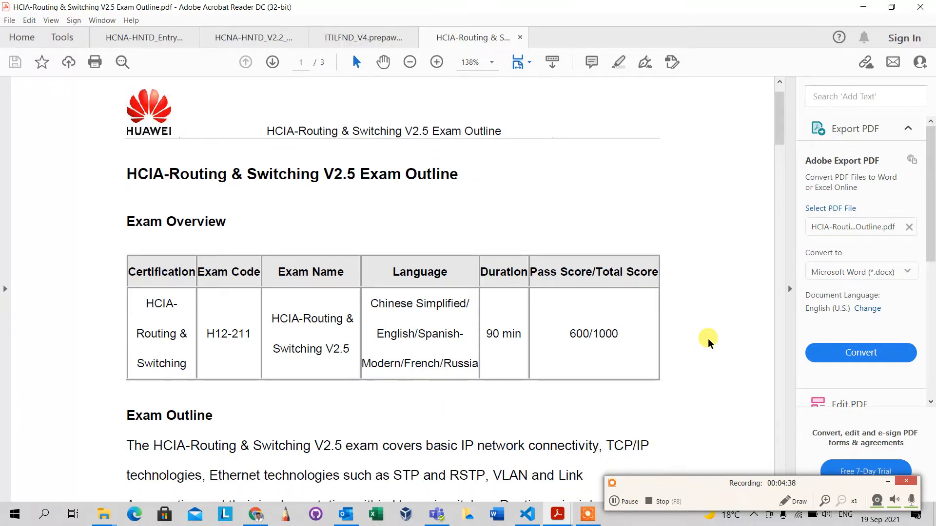
scroll(708, 341, down, 5)
scroll(708, 341, down, 8)
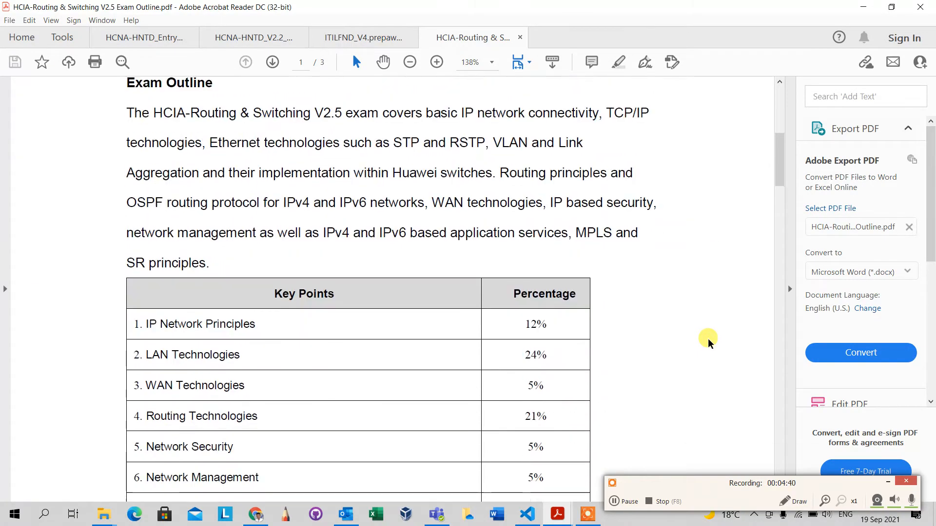
scroll(708, 341, down, 10)
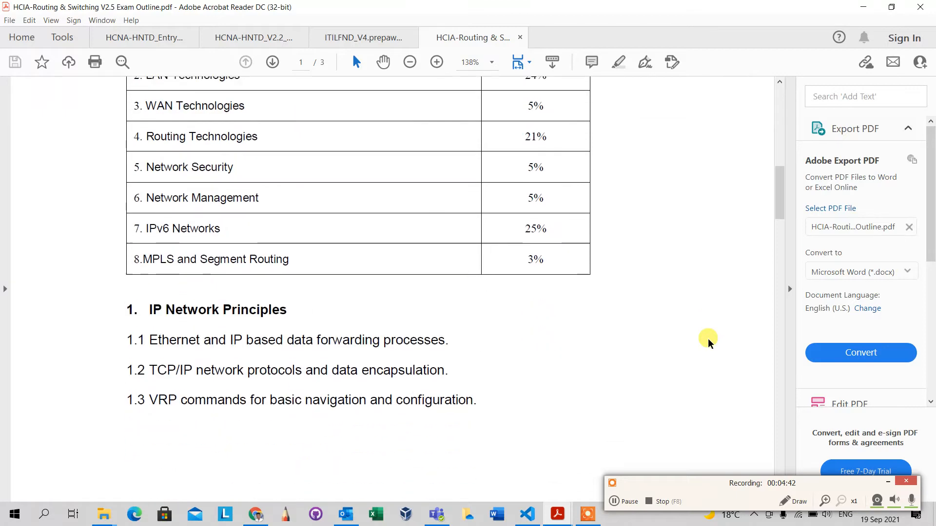
scroll(708, 341, down, 1)
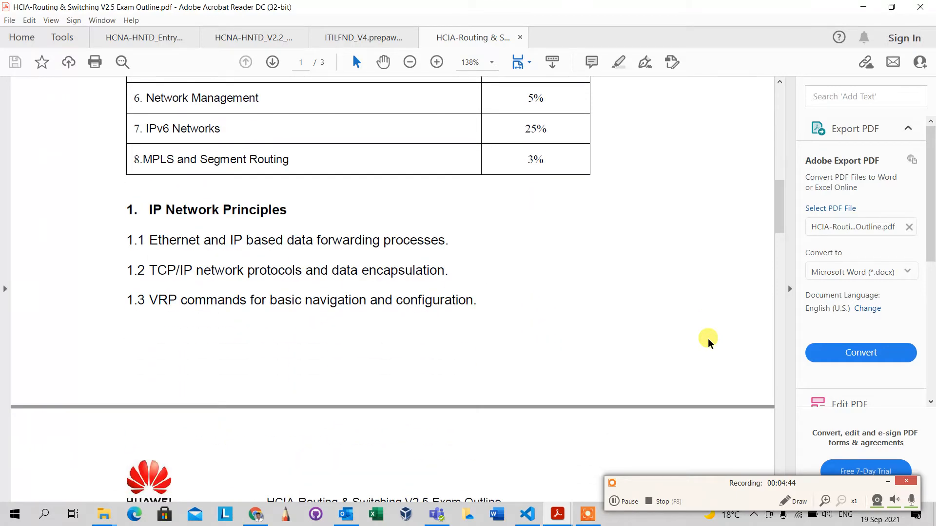
scroll(708, 341, down, 3)
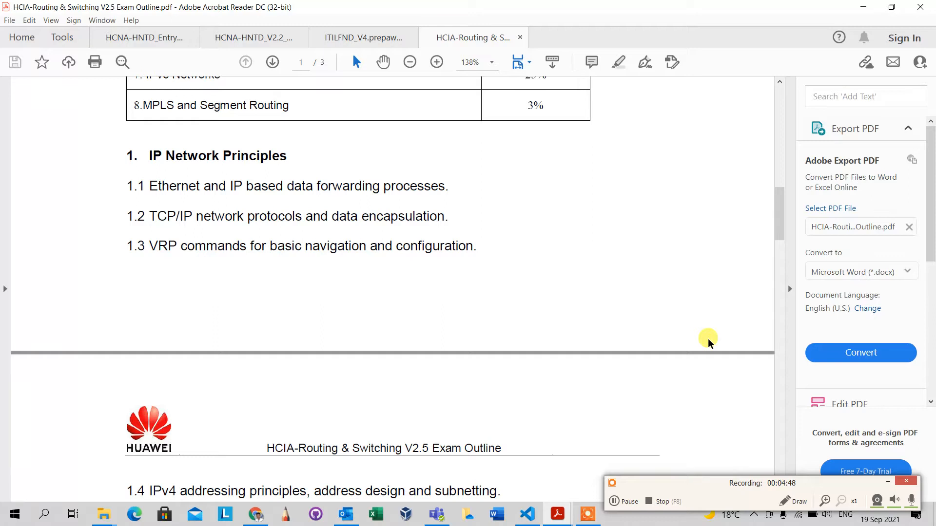
scroll(708, 341, down, 2)
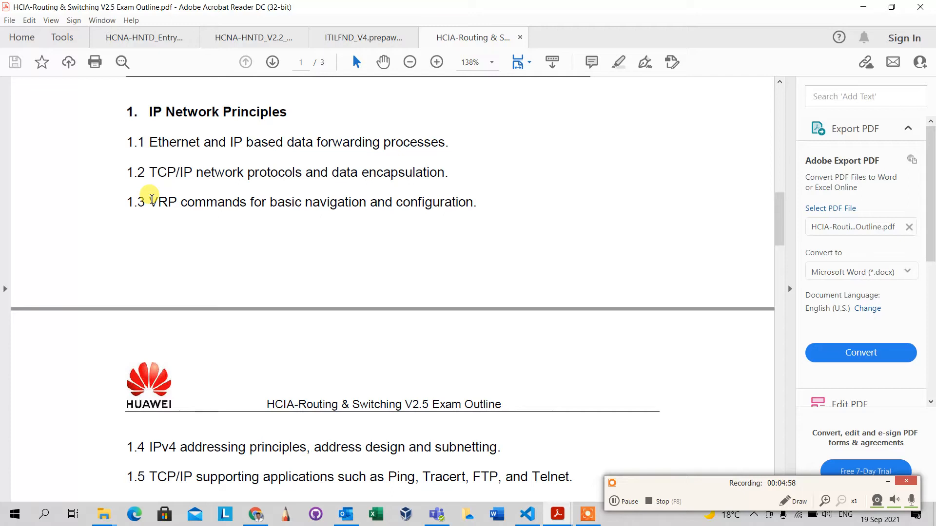
drag(150, 201, 439, 204)
click(609, 242)
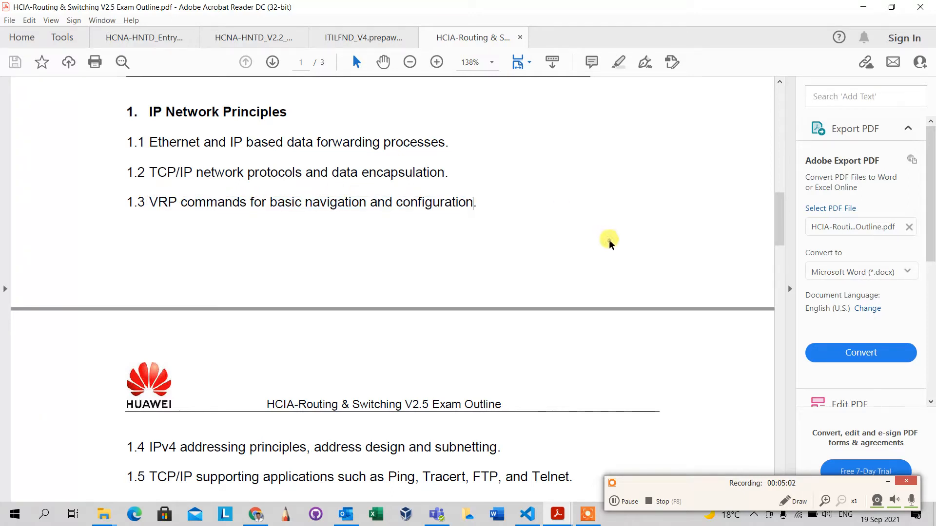
scroll(609, 244, down, 6)
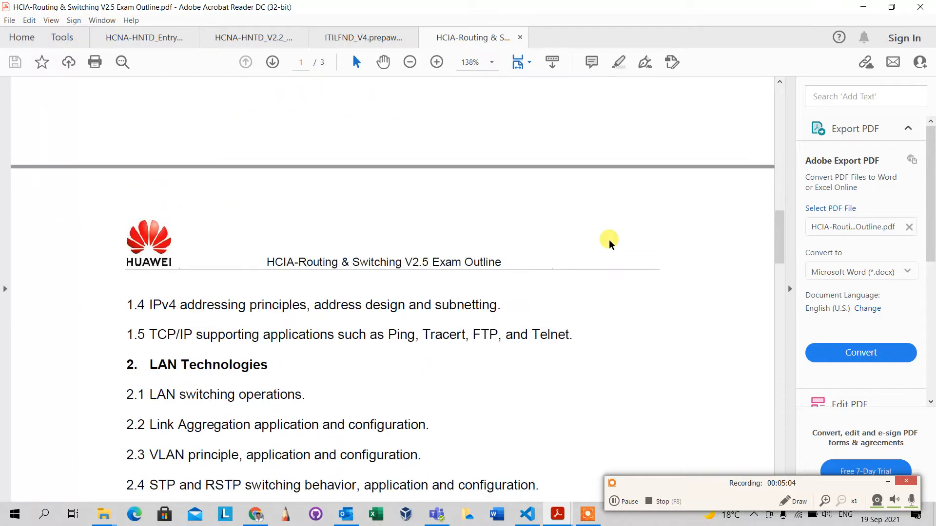
scroll(609, 242, down, 1)
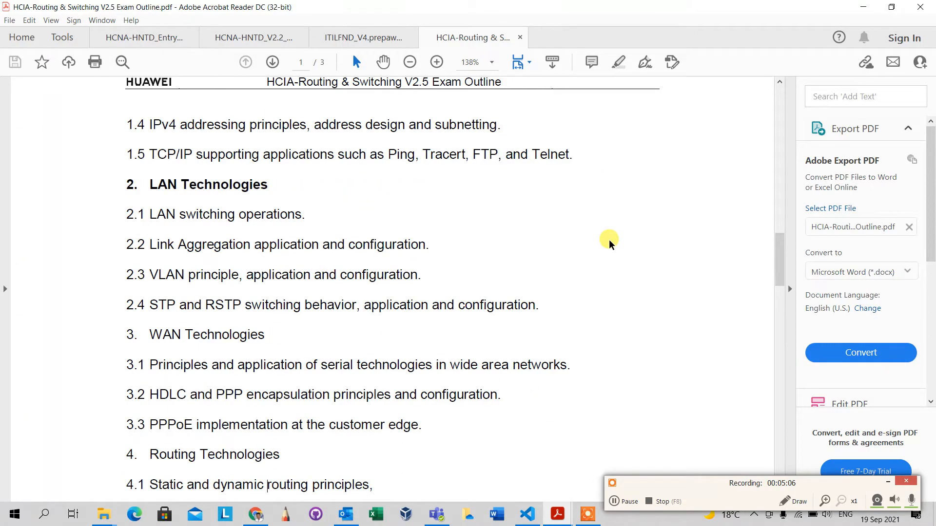
scroll(609, 243, down, 16)
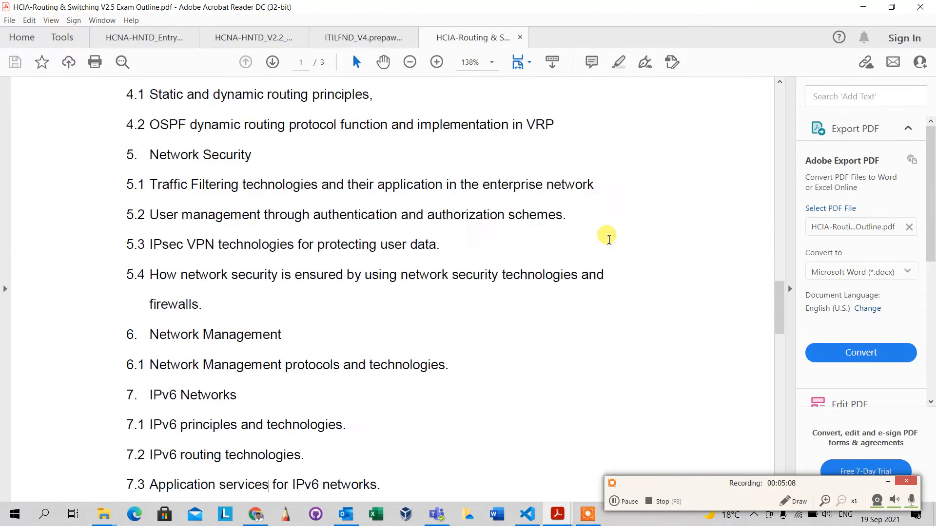
scroll(609, 242, down, 15)
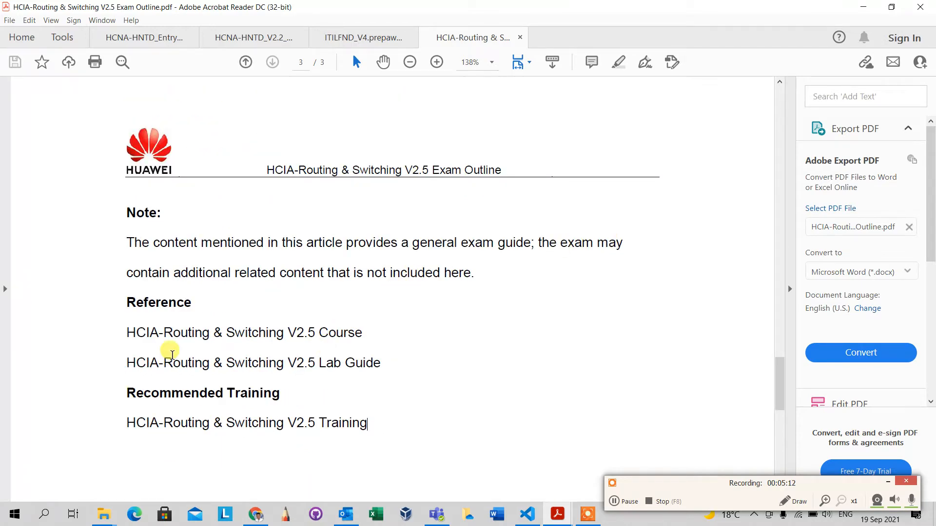
Step: Examine the HCIA-Routing & Switching V2.5 Course entry under Reference and return to the Exam Overview on page 1
drag(126, 332, 326, 336)
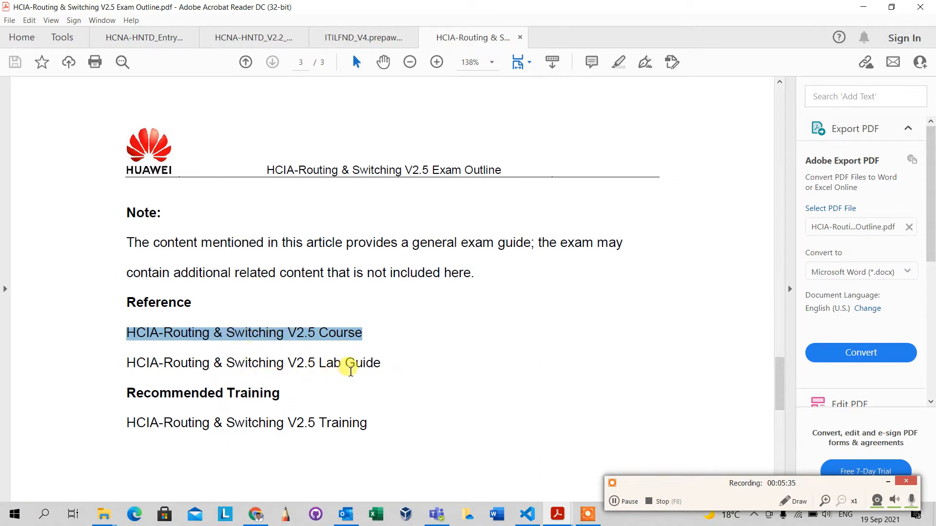
click(279, 332)
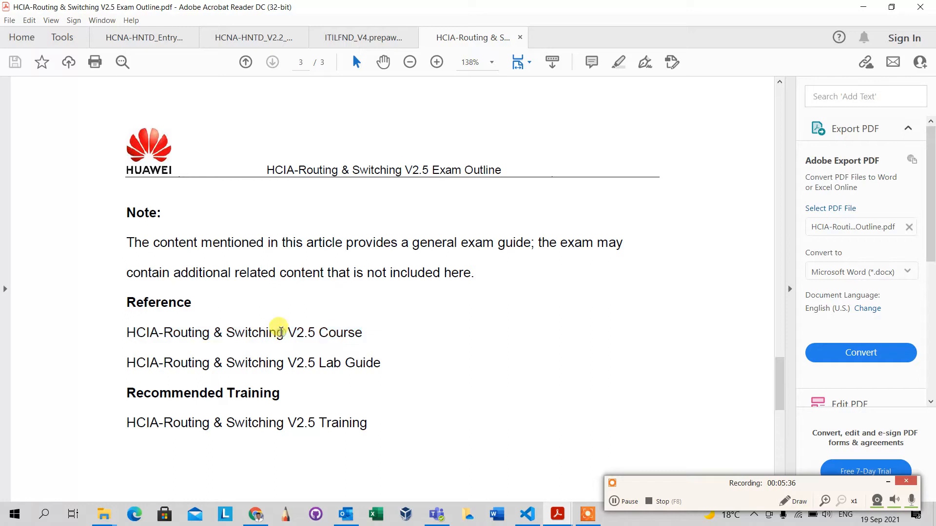
double_click(400, 322)
click(366, 333)
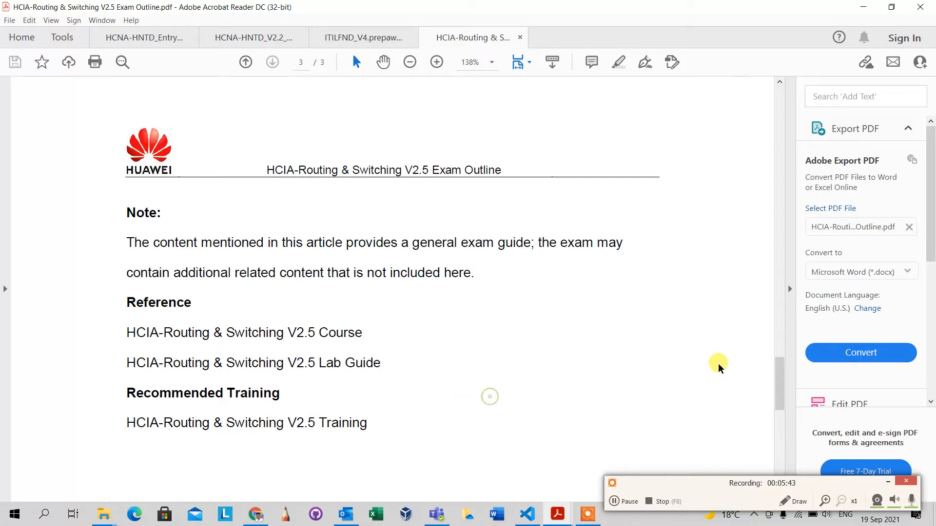
drag(779, 372, 765, 96)
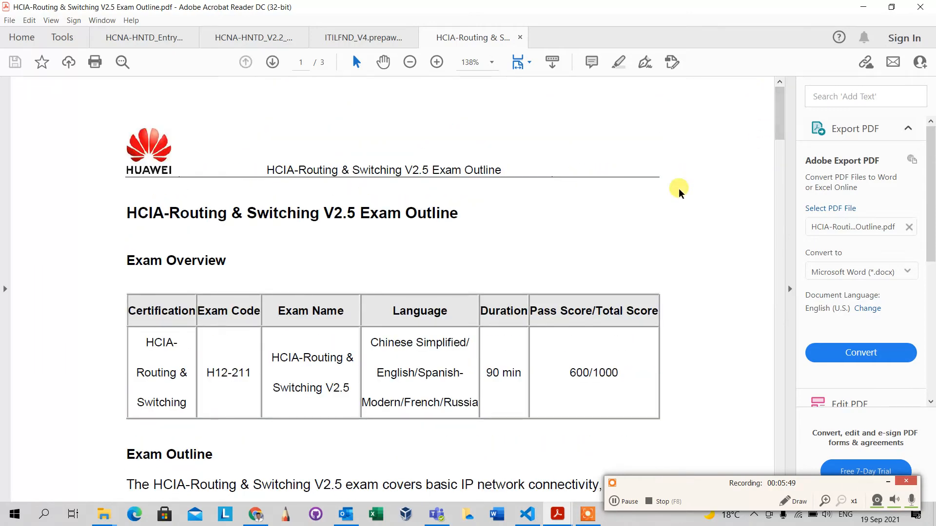
scroll(682, 189, down, 3)
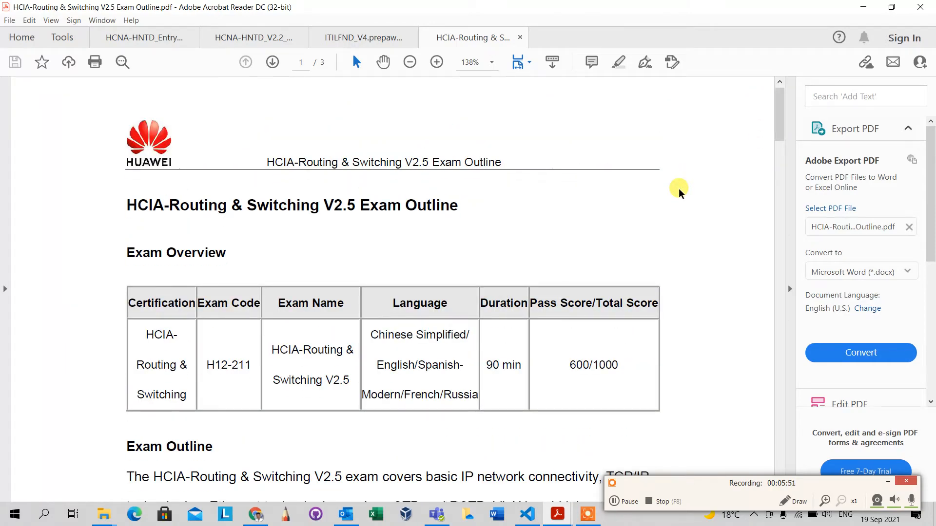
Step: Minimise the exam outline and the Docs folder, and bring up the HCNA-HNTD_V2.2_Entry_Training_Materials PDF
click(862, 10)
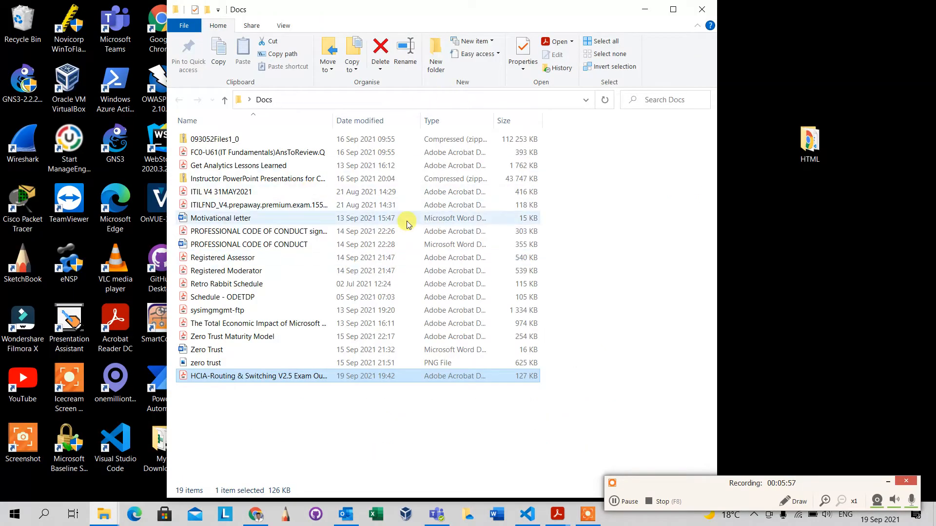
click(643, 7)
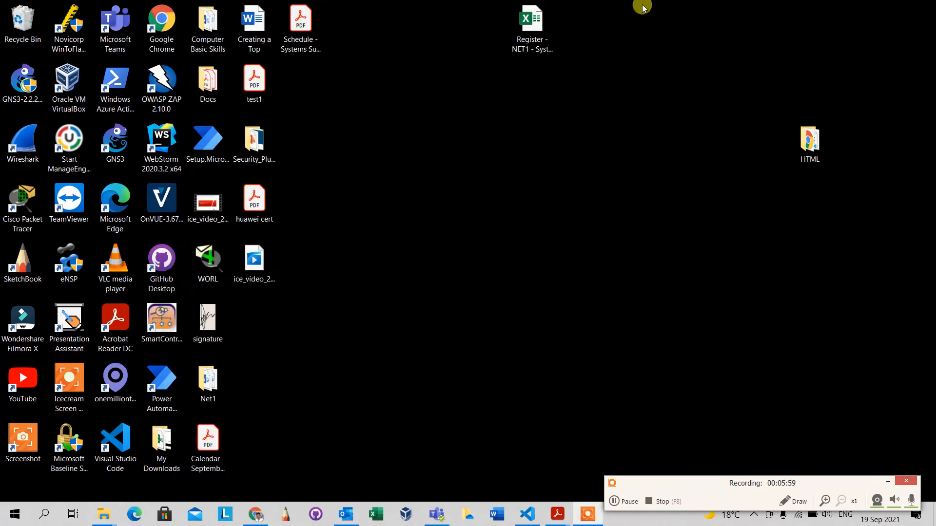
mouse_move(556, 517)
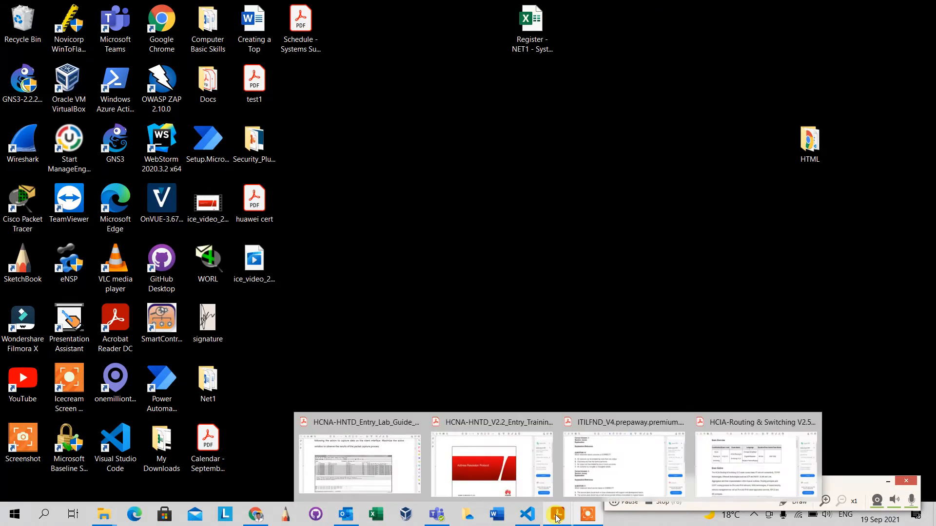
click(496, 472)
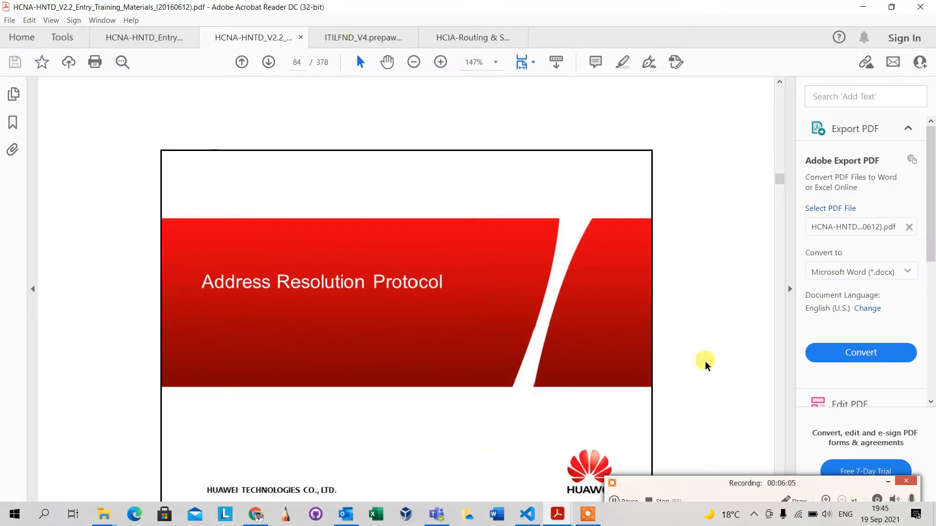
Step: Browse the training slides backwards from Address Resolution Protocol through ICMP, VLSM and IP addressing to page 41
scroll(706, 364, down, 5)
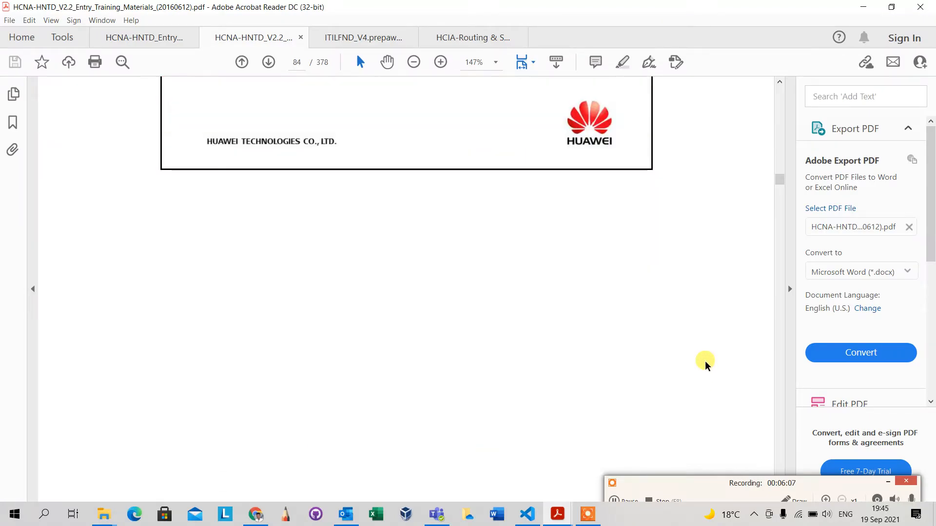
scroll(706, 365, up, 15)
scroll(706, 364, up, 20)
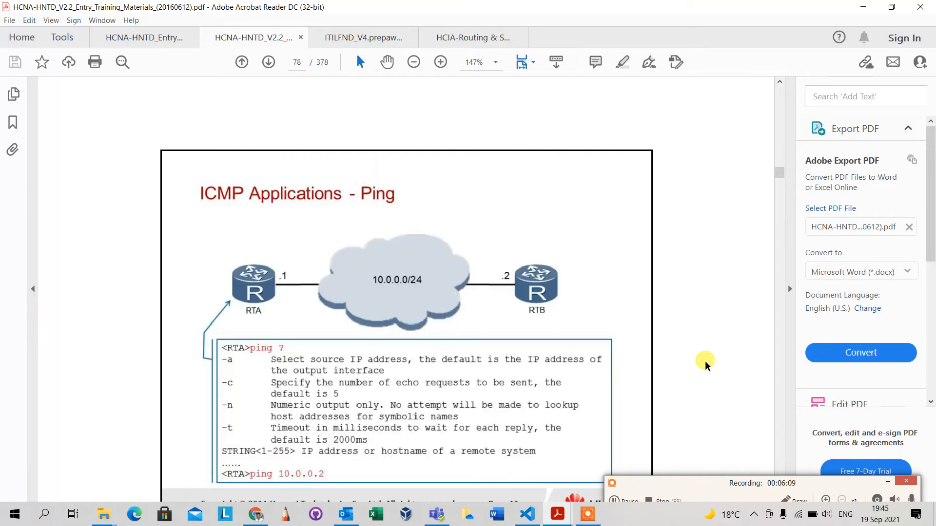
scroll(705, 364, up, 20)
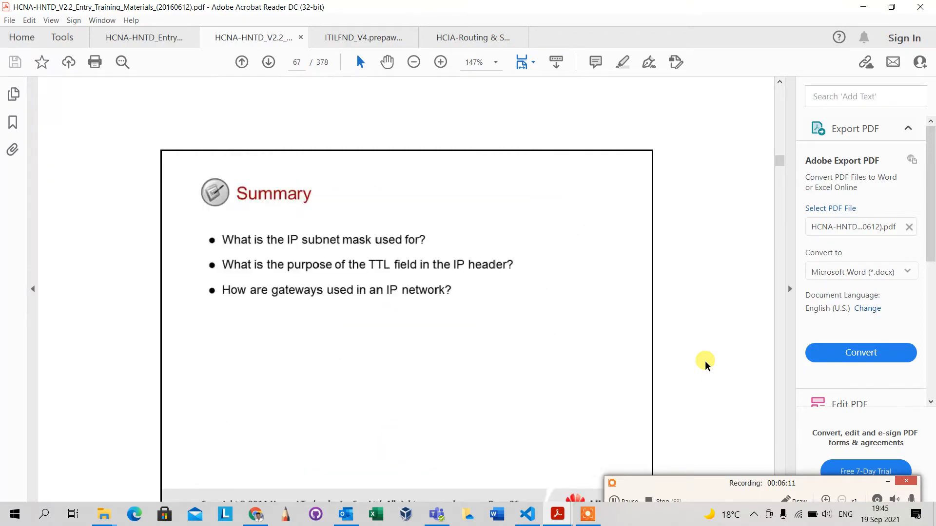
scroll(706, 365, up, 17)
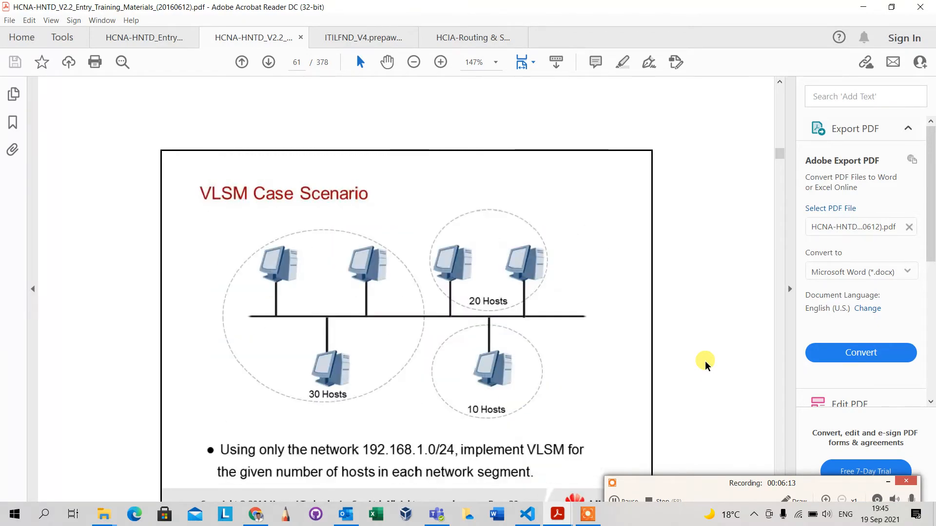
scroll(705, 364, up, 14)
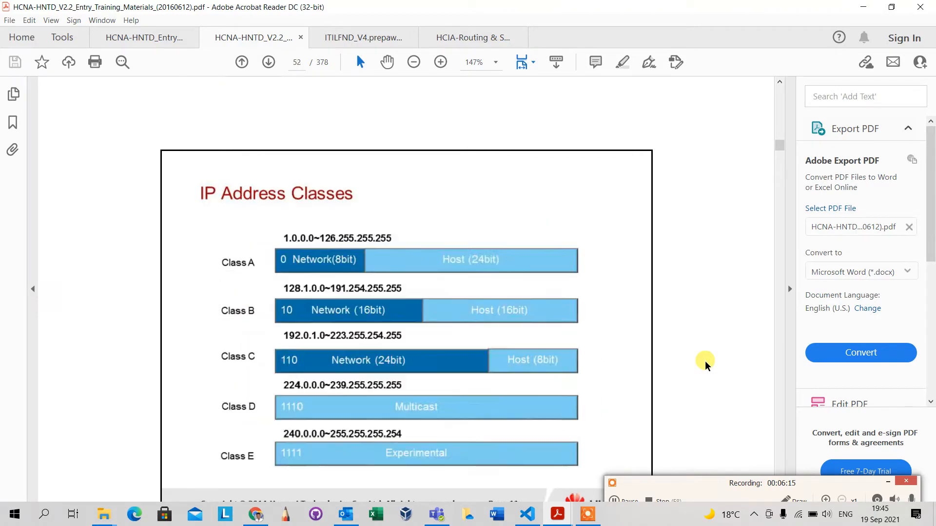
scroll(705, 365, up, 2)
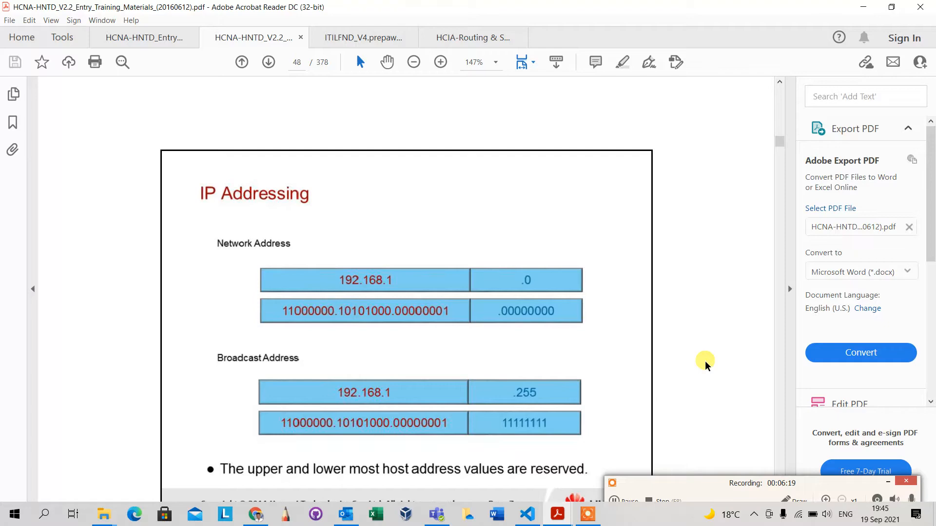
scroll(705, 365, down, 3)
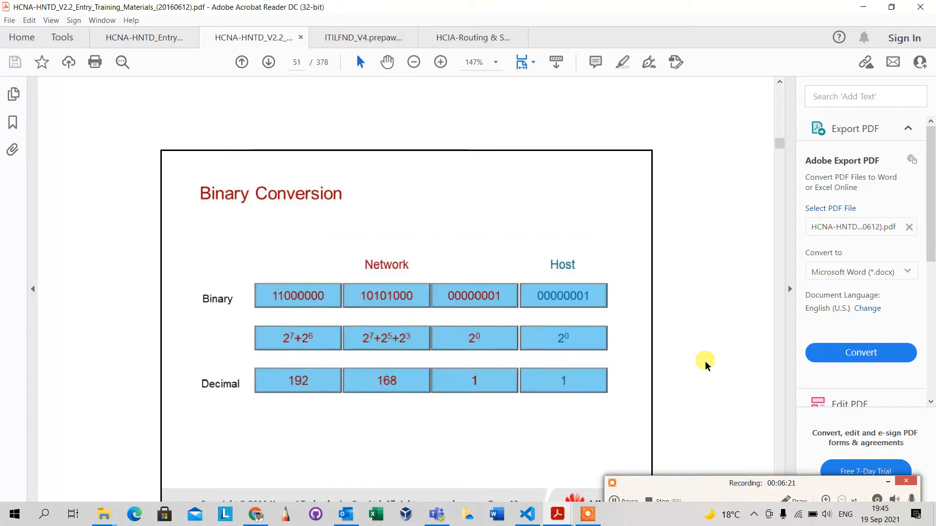
scroll(705, 364, up, 1)
scroll(706, 365, up, 9)
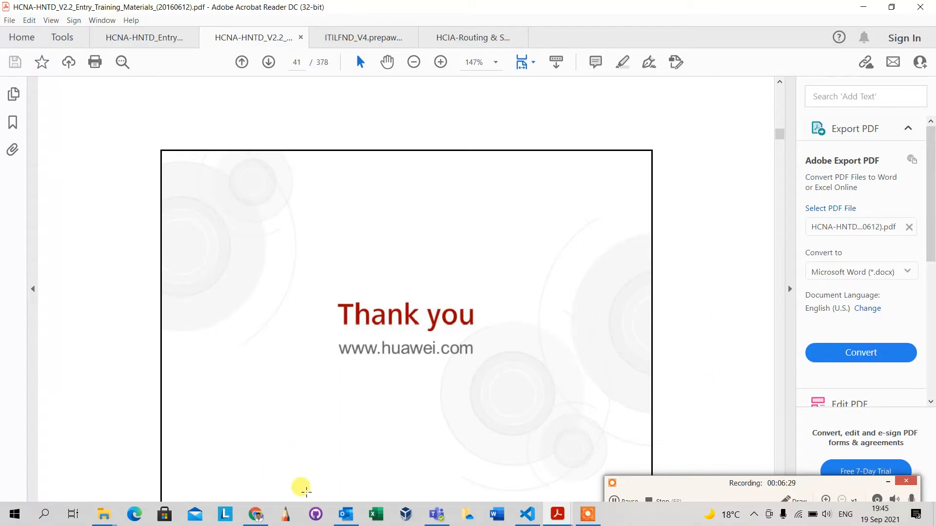
Step: Switch to Chrome and search the Huawei Talent site for "ensp"
click(258, 516)
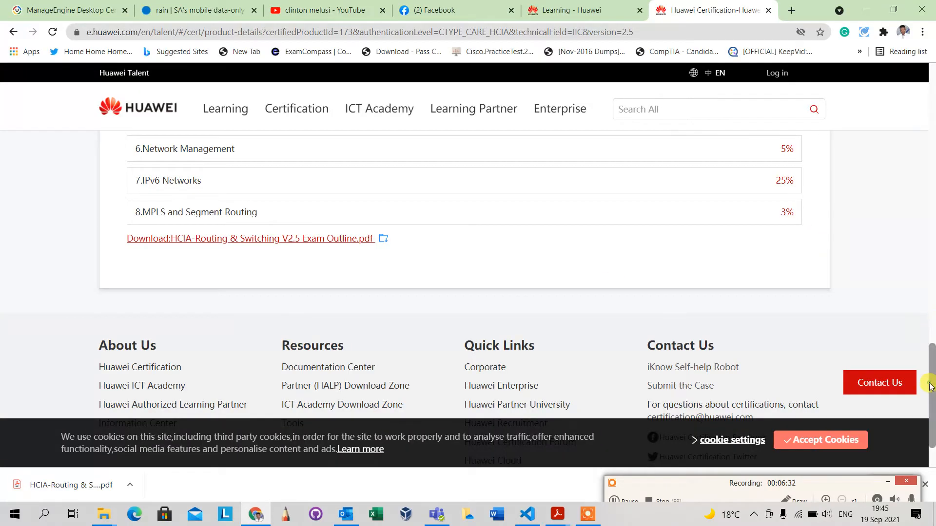
drag(930, 386, 923, 105)
click(745, 107)
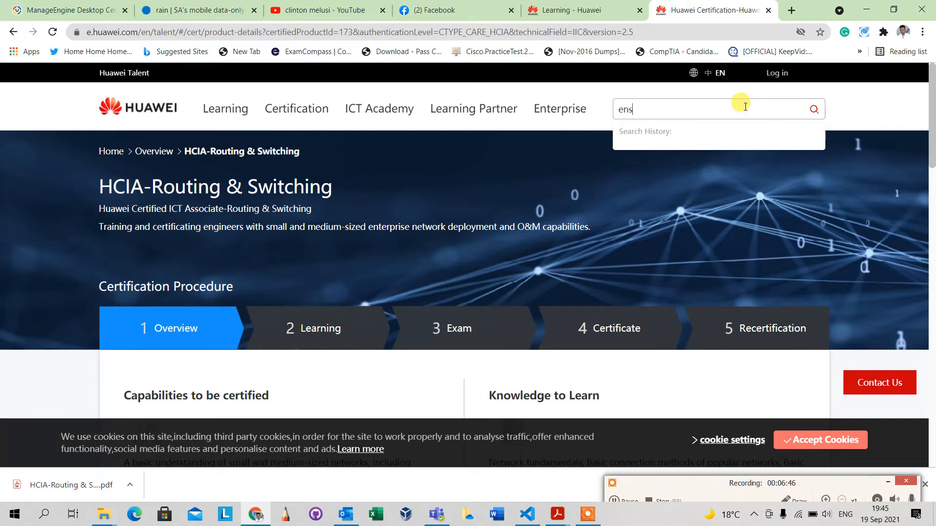
text(ensp)
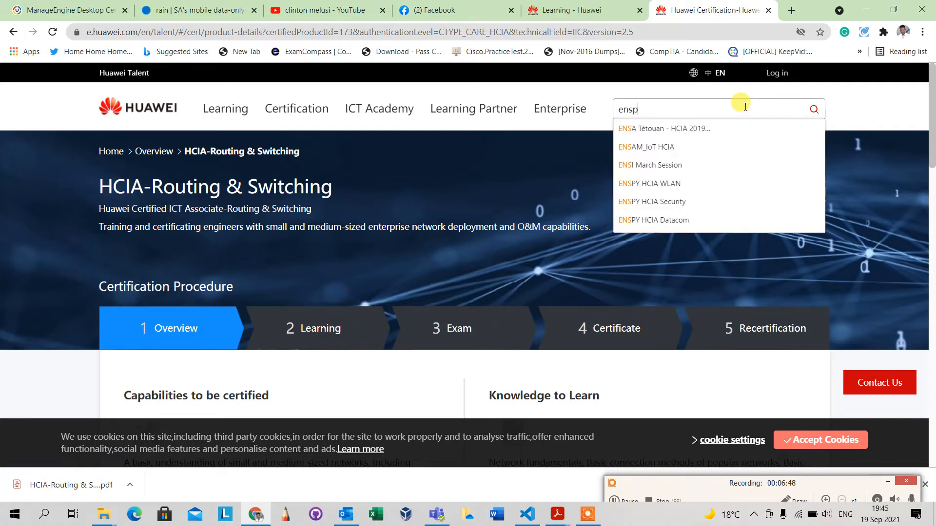
key(Return)
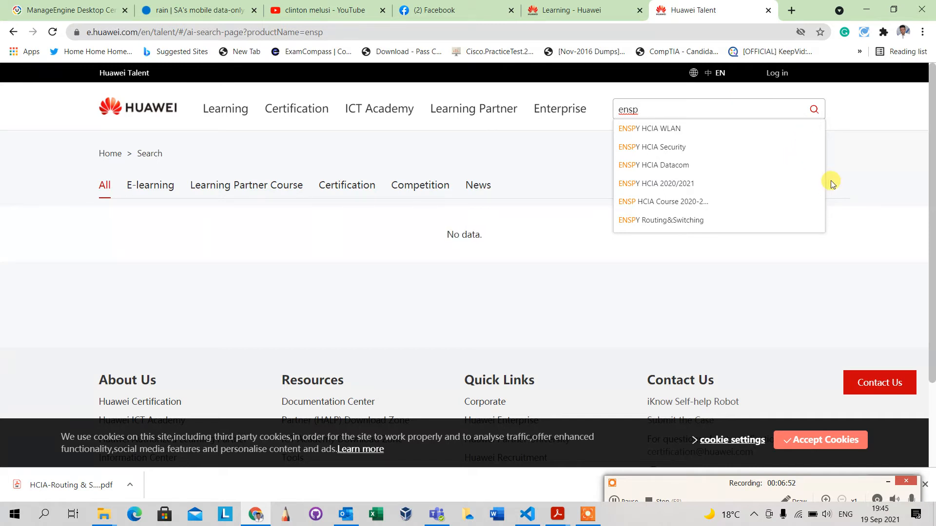
Step: Search for the suggested "ENSPY Routing&Switching", open the DEMO For Routing&Switching Operations course and submit the filled-in Uniportal login
click(653, 219)
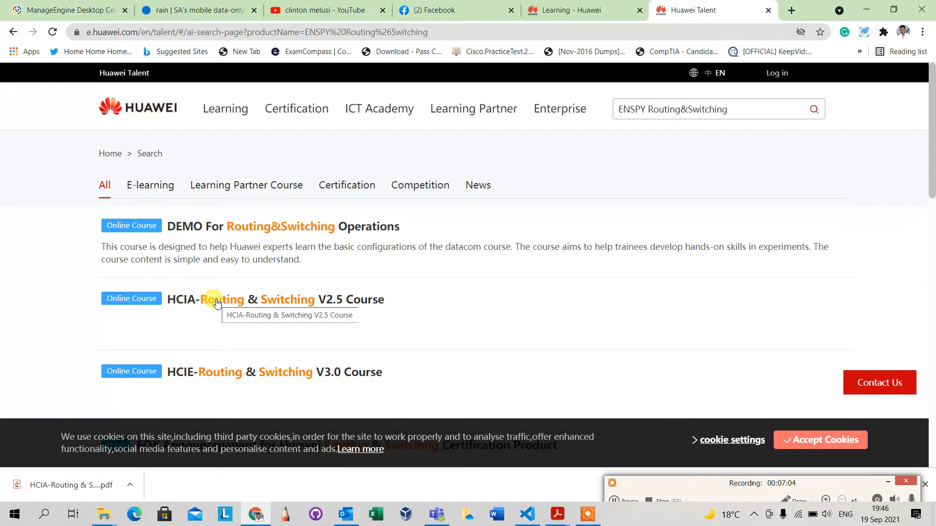
click(247, 228)
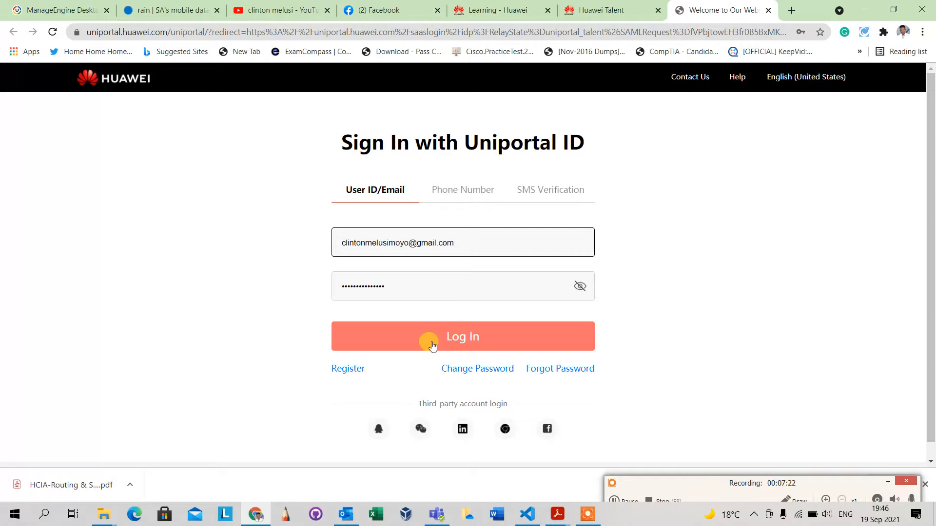
click(432, 346)
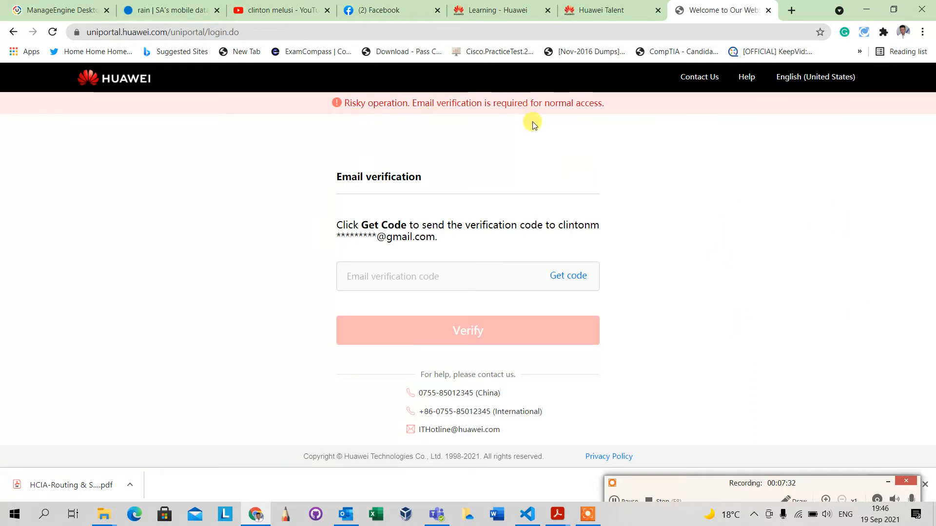
Step: Minimise the browser and PDF reader, launch eNSP from the desktop, dismiss the VirtualBox version warning and maximise eNSP
click(867, 9)
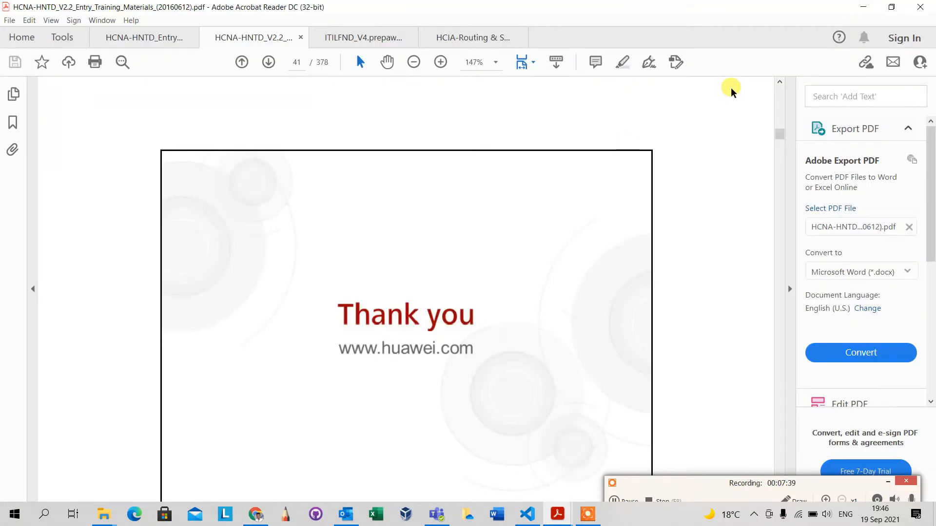
click(861, 6)
click(483, 293)
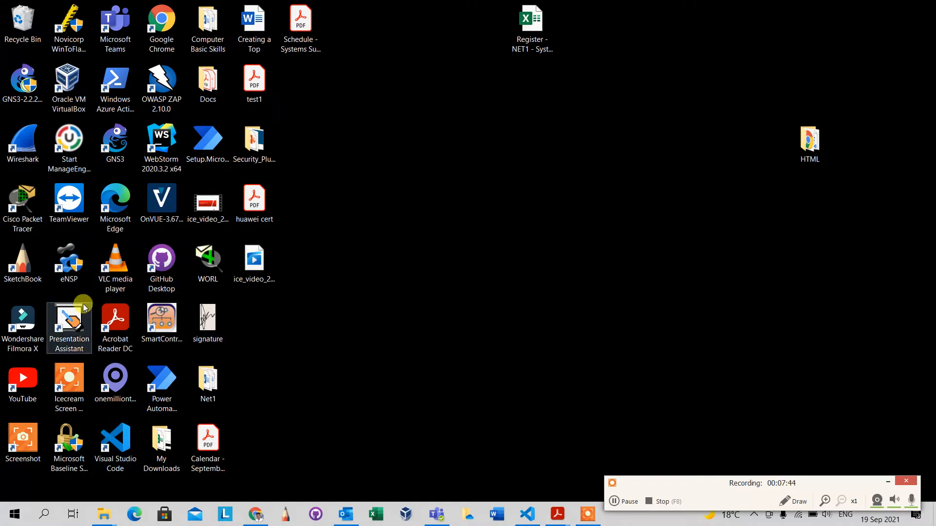
double_click(67, 260)
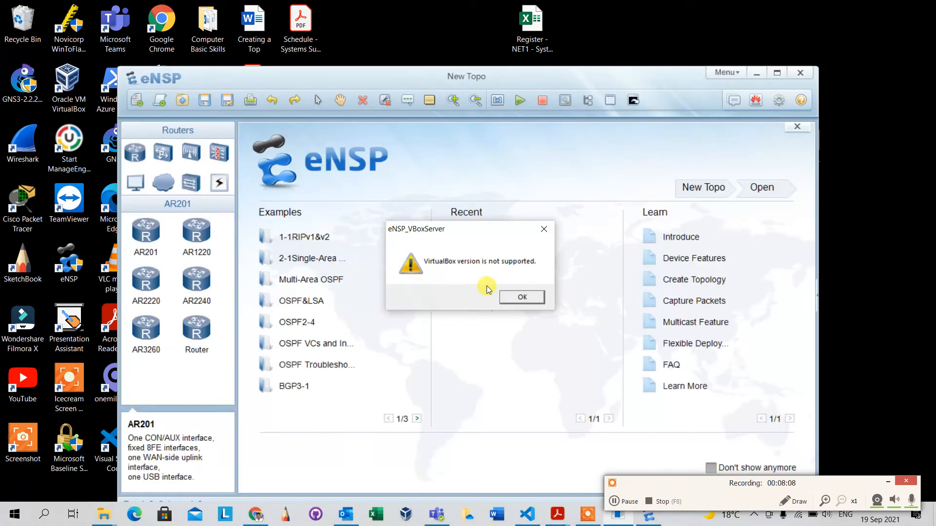
click(529, 298)
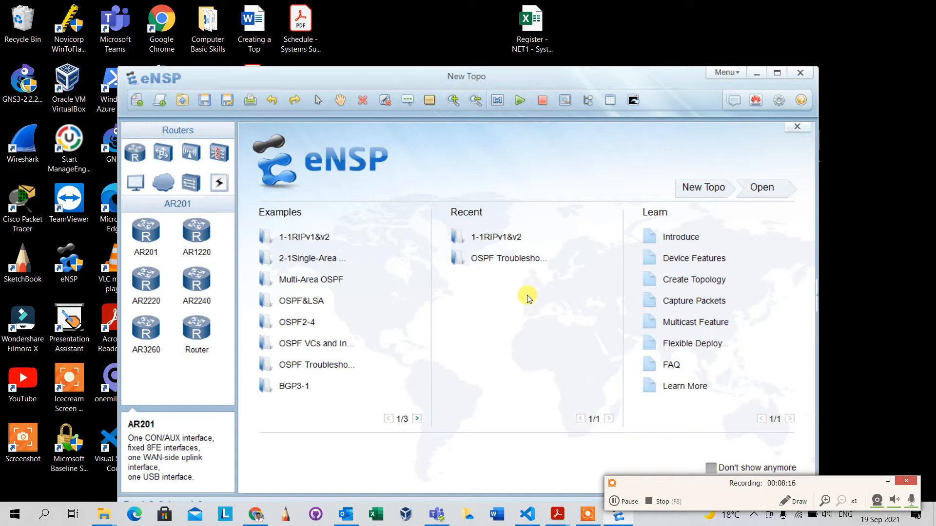
click(777, 74)
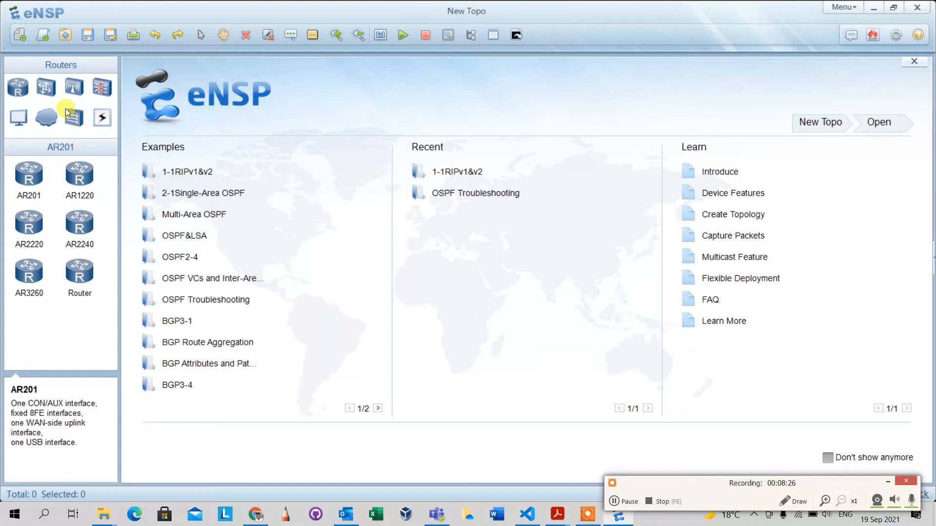
Step: Create a new topology and place three generic Router devices side by side across the upper canvas, moving R1 slightly higher
click(21, 33)
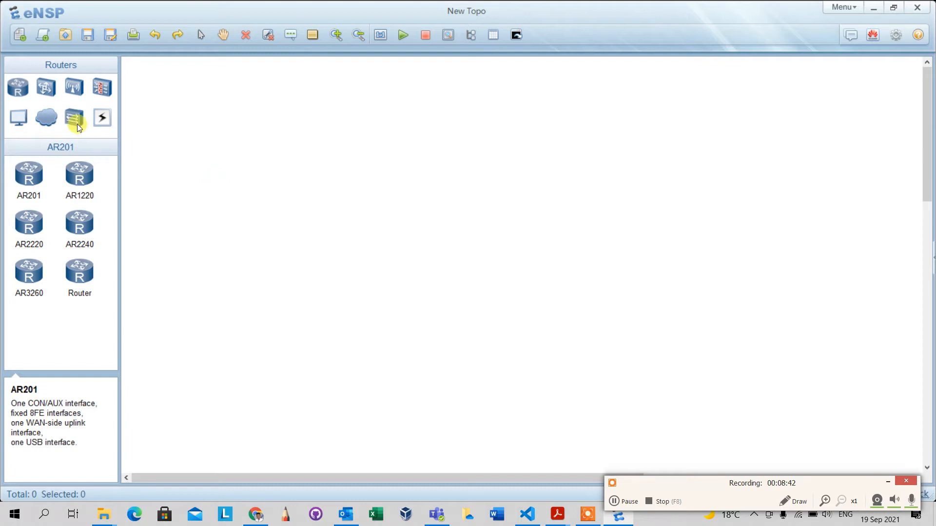
click(17, 87)
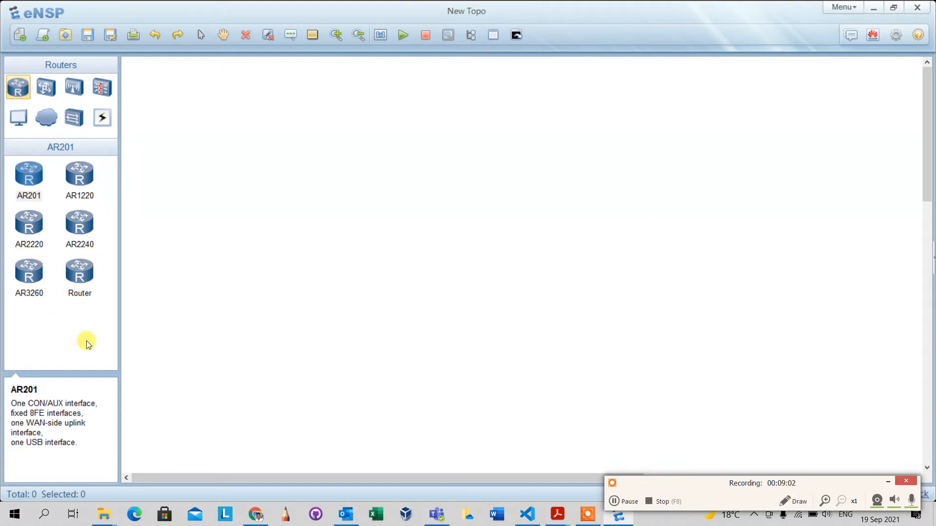
click(77, 276)
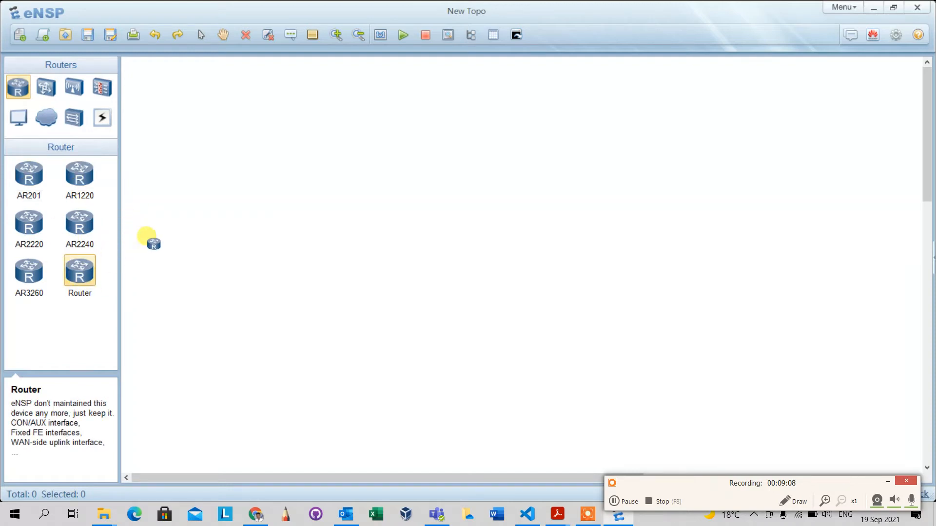
click(415, 134)
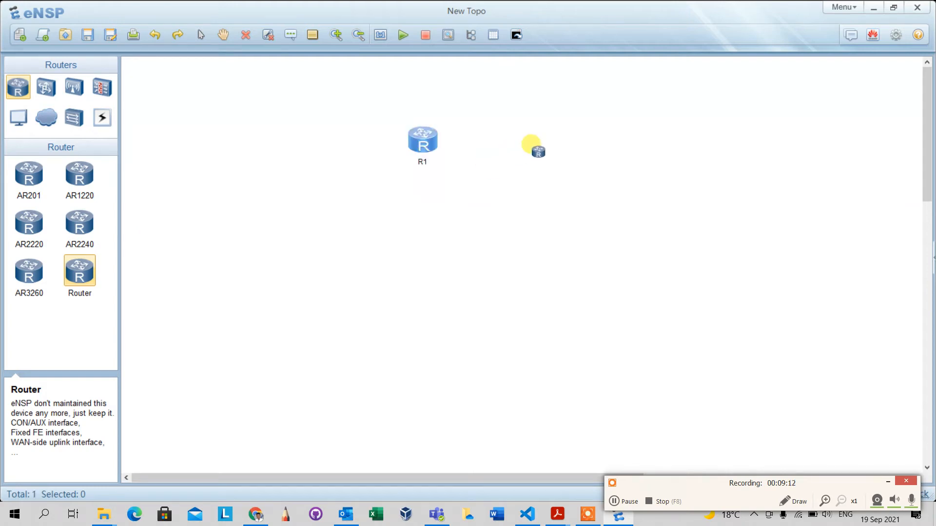
click(557, 119)
click(656, 119)
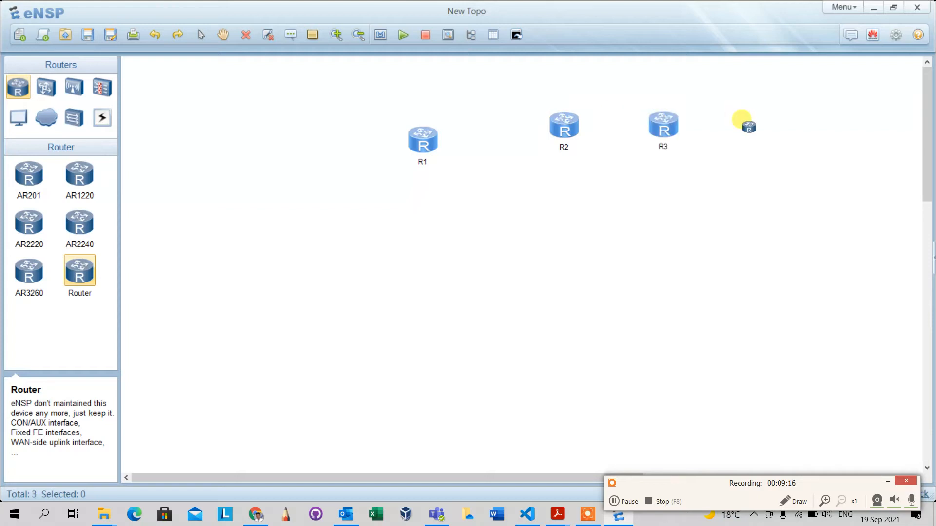
right_click(751, 129)
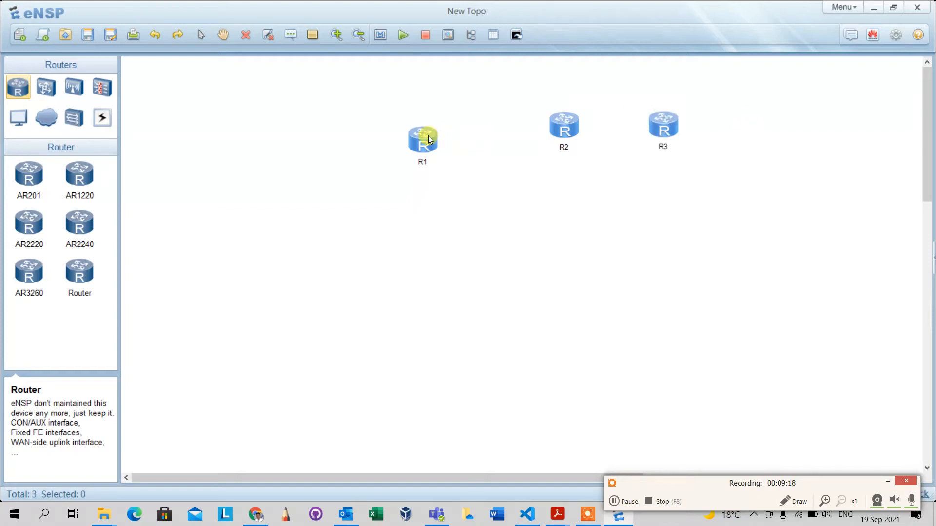
drag(421, 140, 411, 115)
click(504, 143)
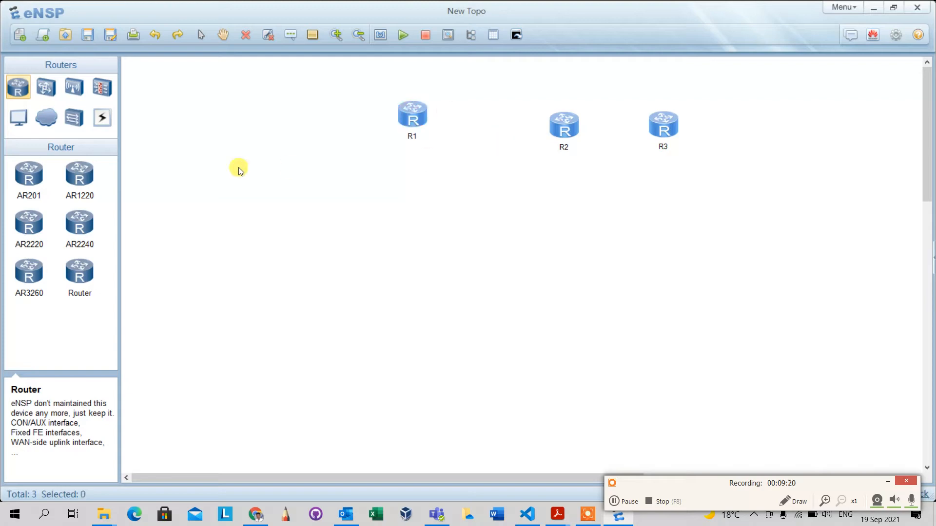
Step: Place two PC end devices side by side on the canvas below the routers
click(21, 119)
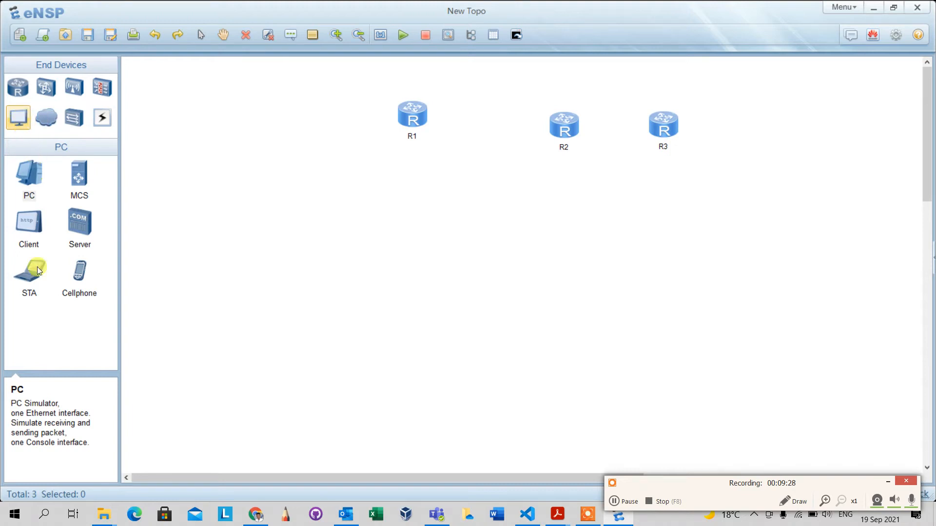
click(30, 176)
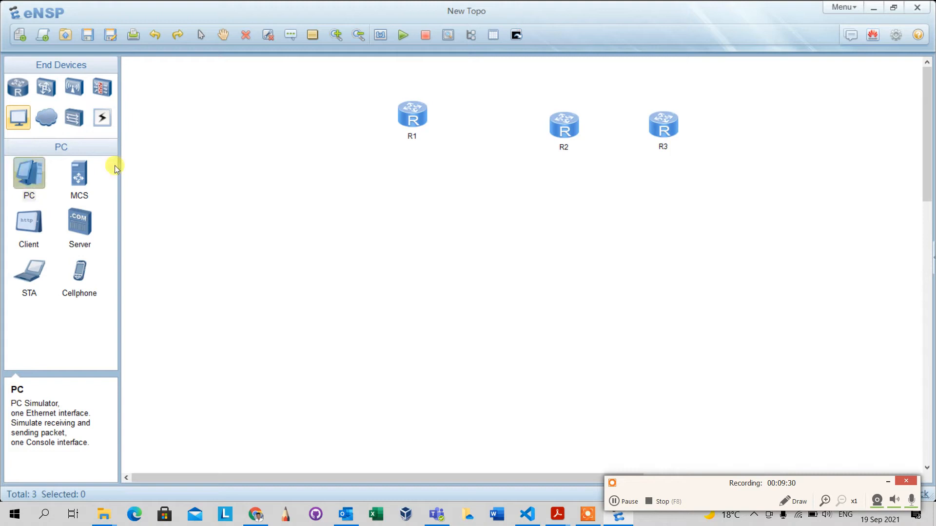
click(370, 271)
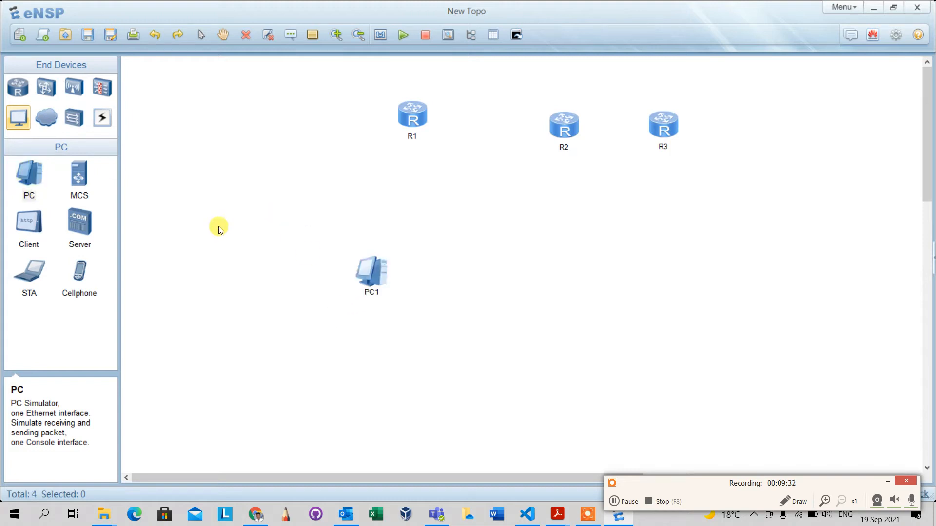
click(30, 187)
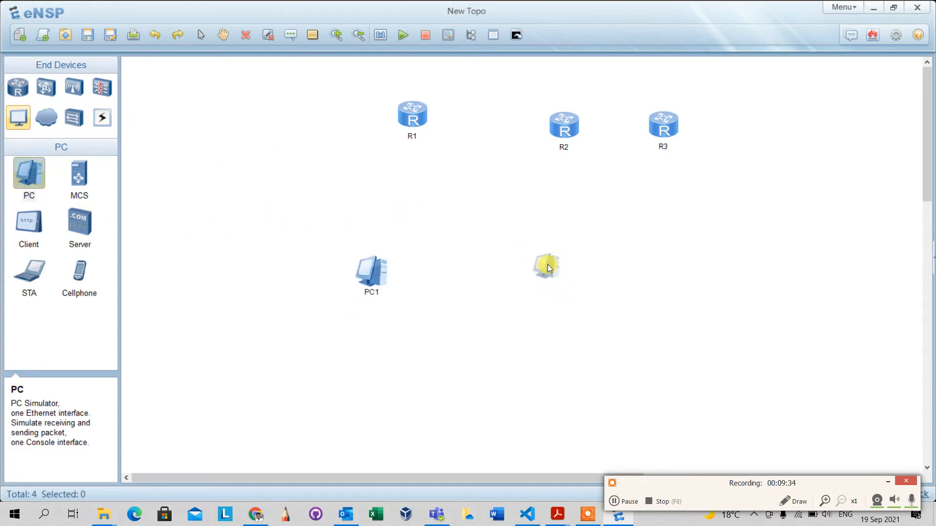
click(548, 267)
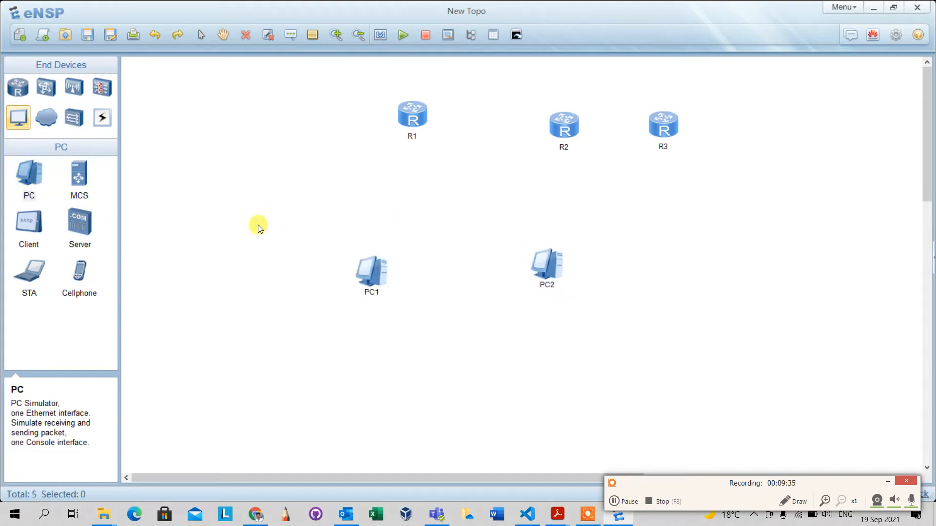
Step: Add a Server device lower left of R1 and allow eNSP_PCServer.exe through the Windows firewall on public networks
click(72, 228)
click(249, 188)
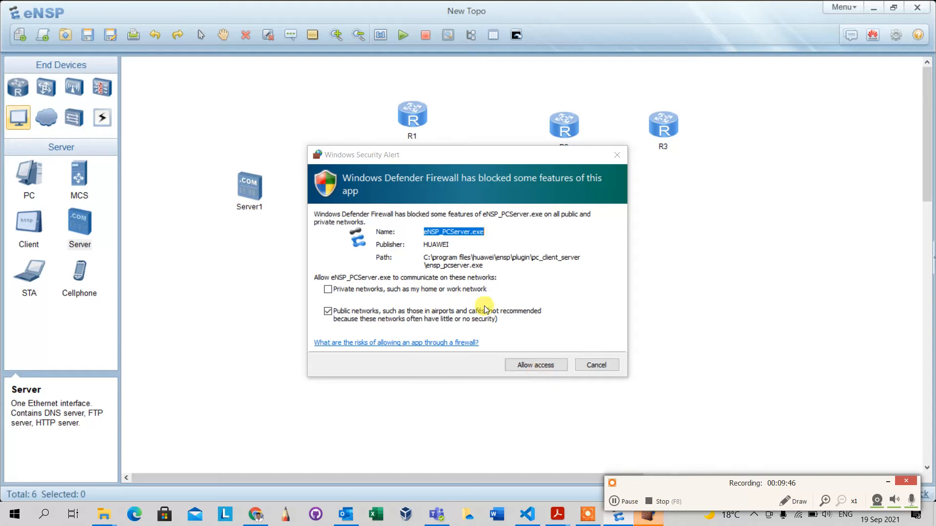
click(538, 366)
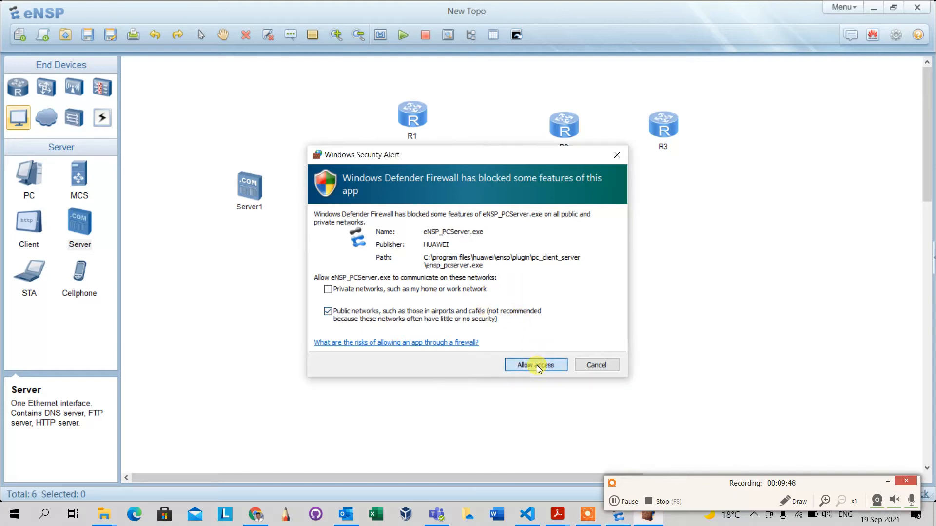
click(536, 365)
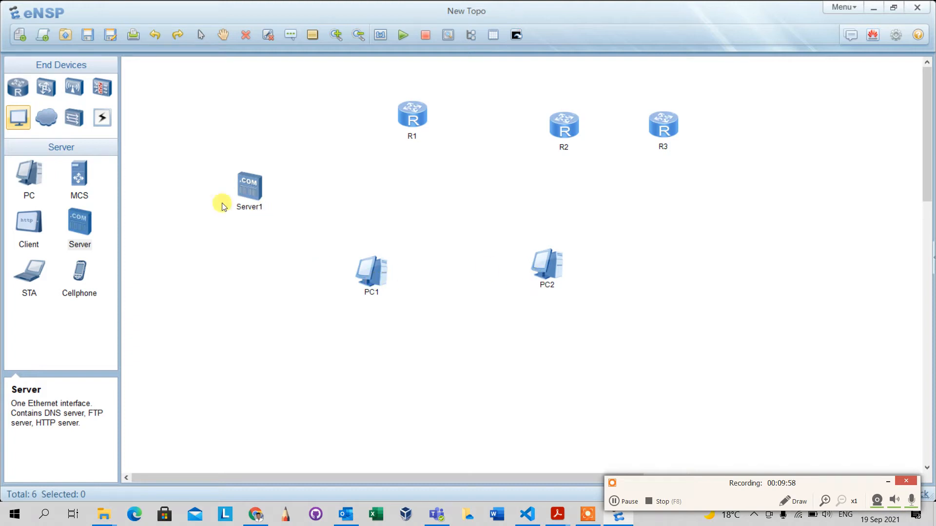
Step: Using Auto connections, link PC1 to PC2, R2 to R3, R1 to R2 and Server1 to R1
click(103, 122)
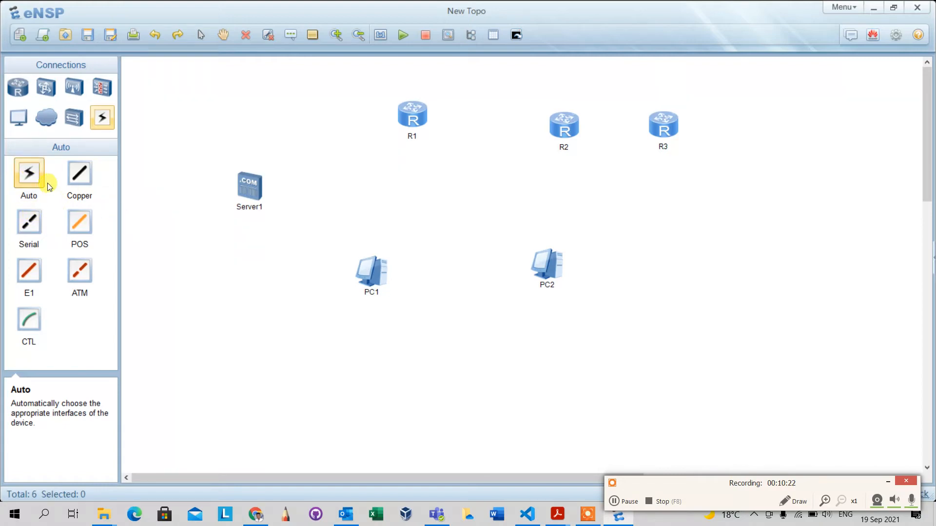
click(373, 274)
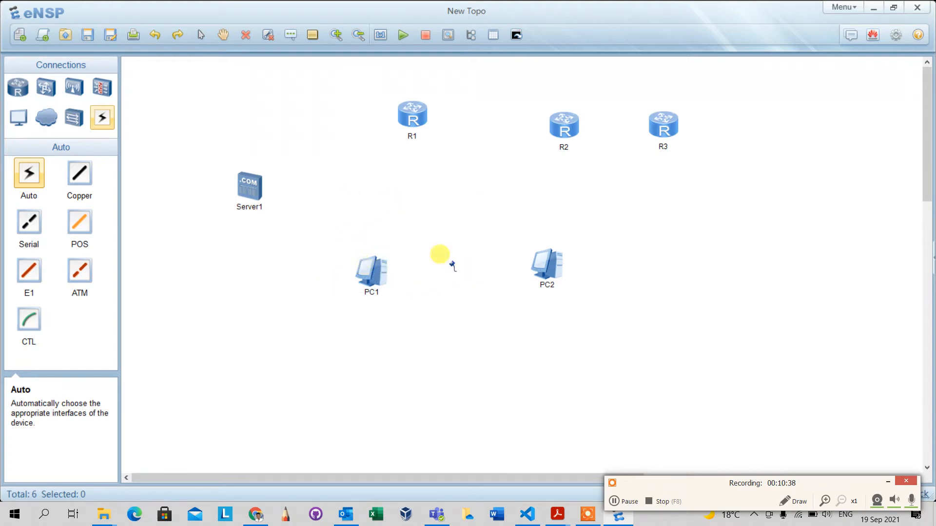
click(554, 266)
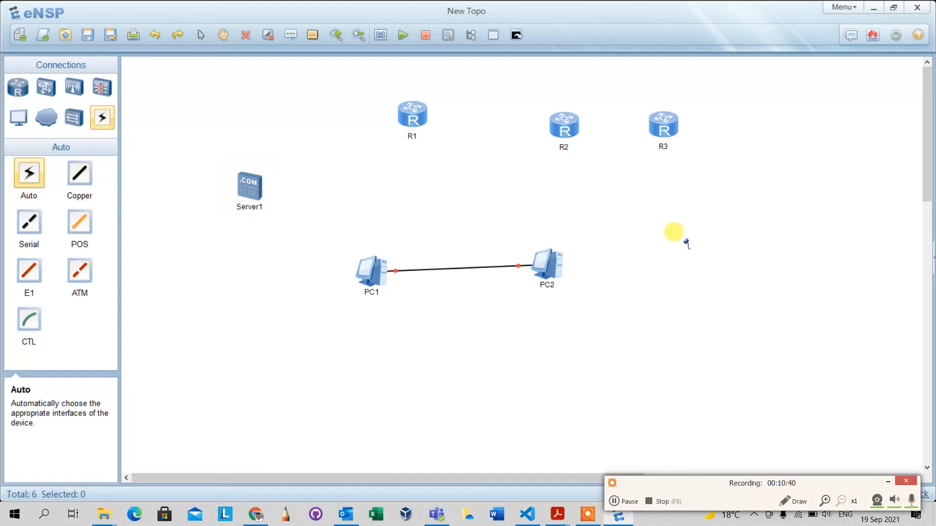
click(568, 121)
click(659, 122)
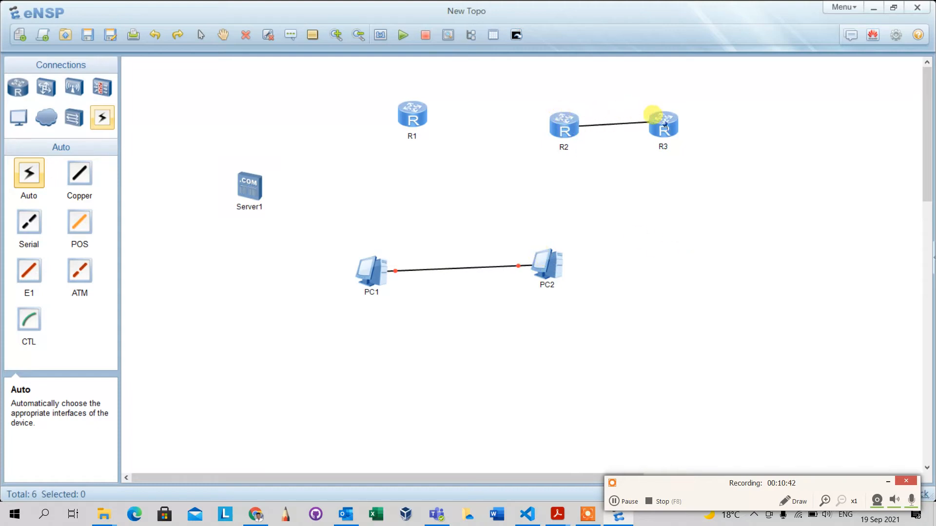
click(405, 108)
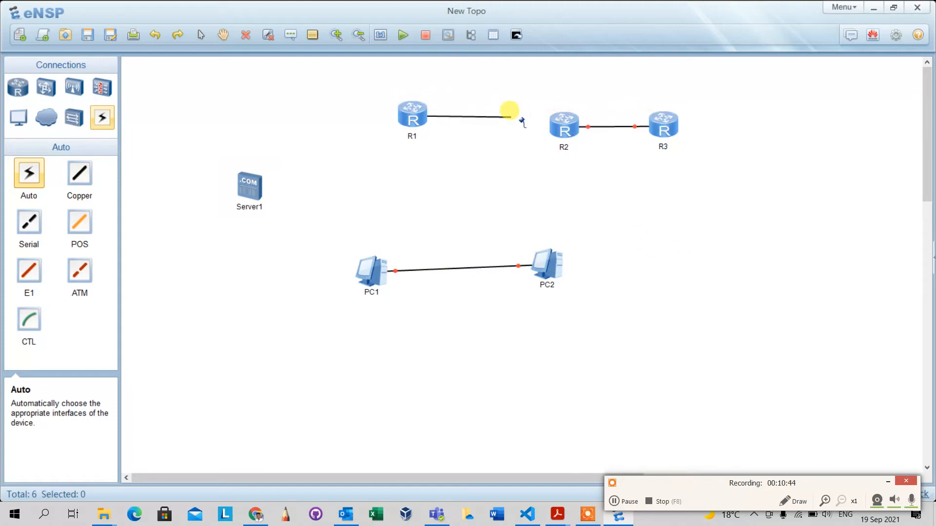
click(561, 126)
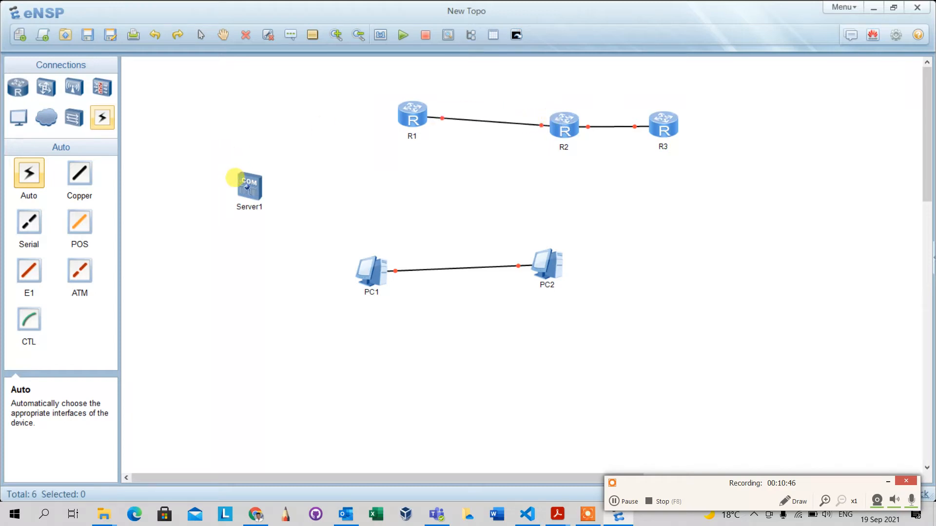
click(247, 185)
click(396, 120)
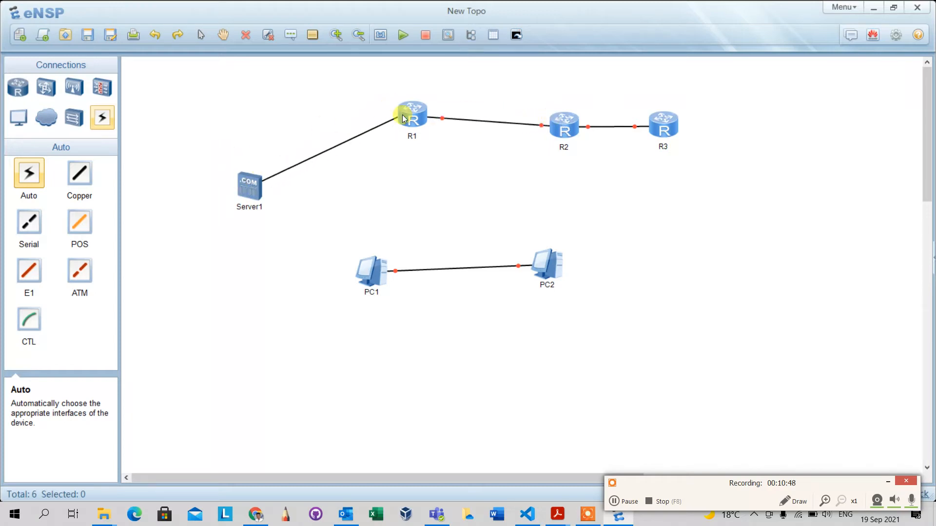
right_click(538, 216)
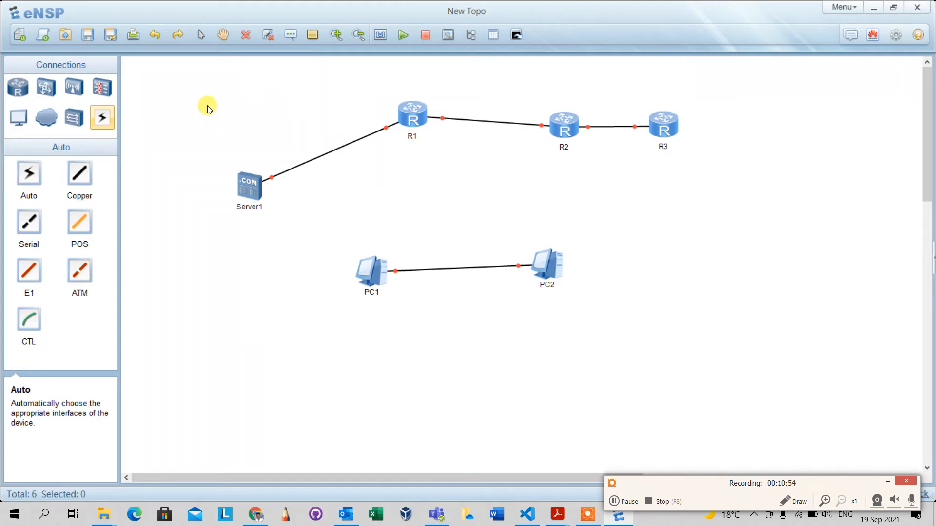
Step: Start all six devices in the topology and allow ensp_router through the Windows firewall on public networks
drag(203, 87, 754, 312)
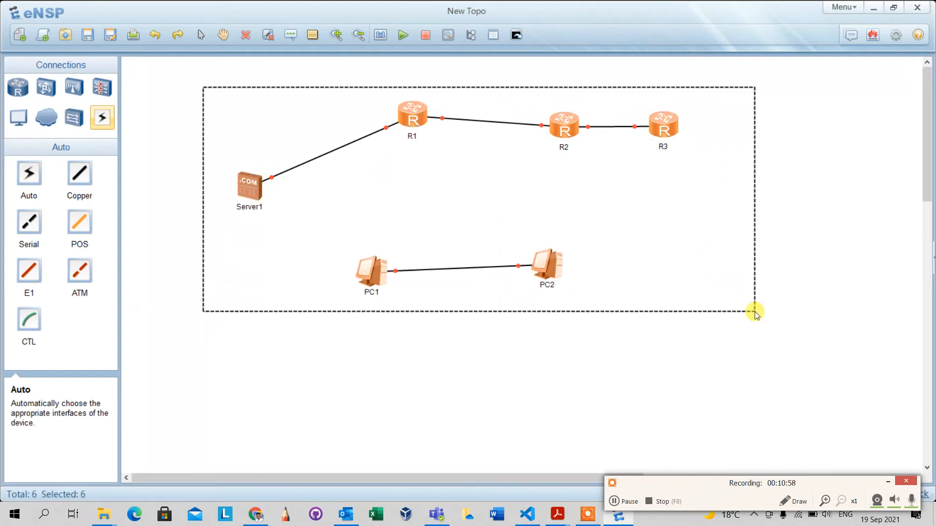
click(402, 35)
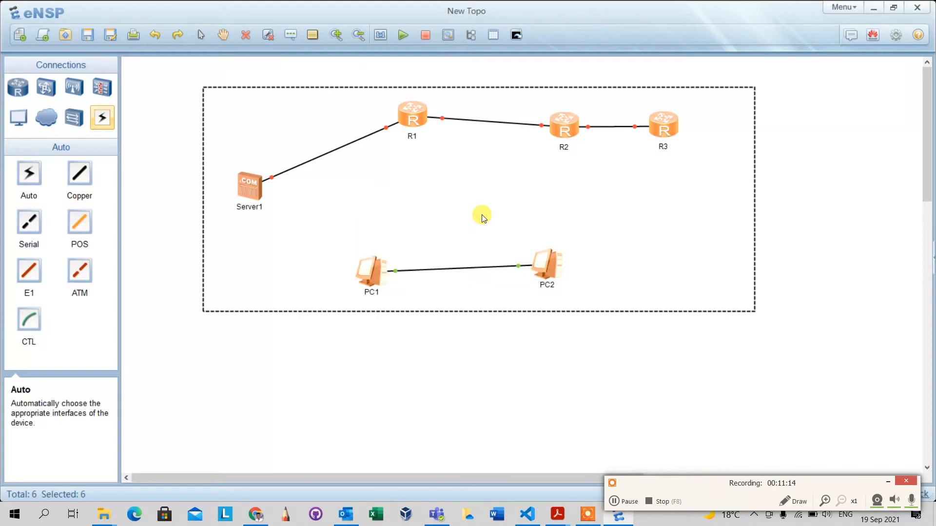
click(424, 205)
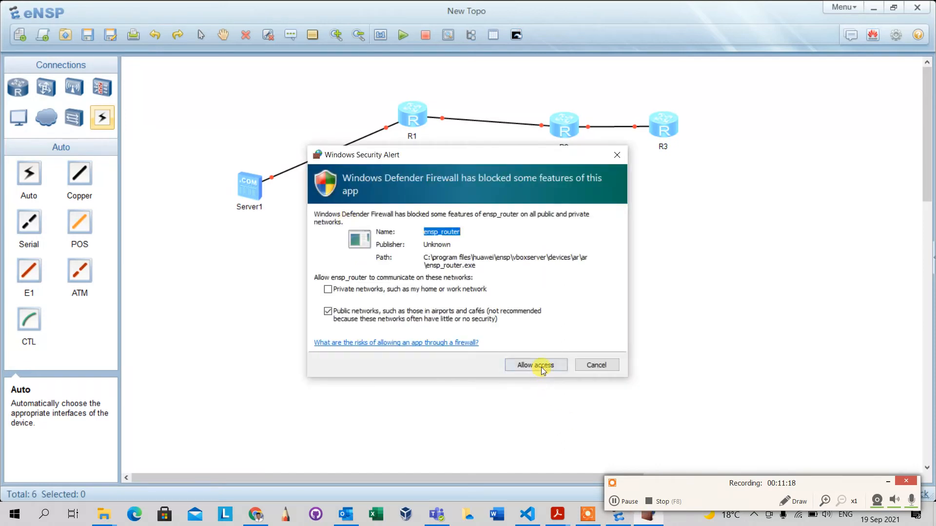
click(542, 369)
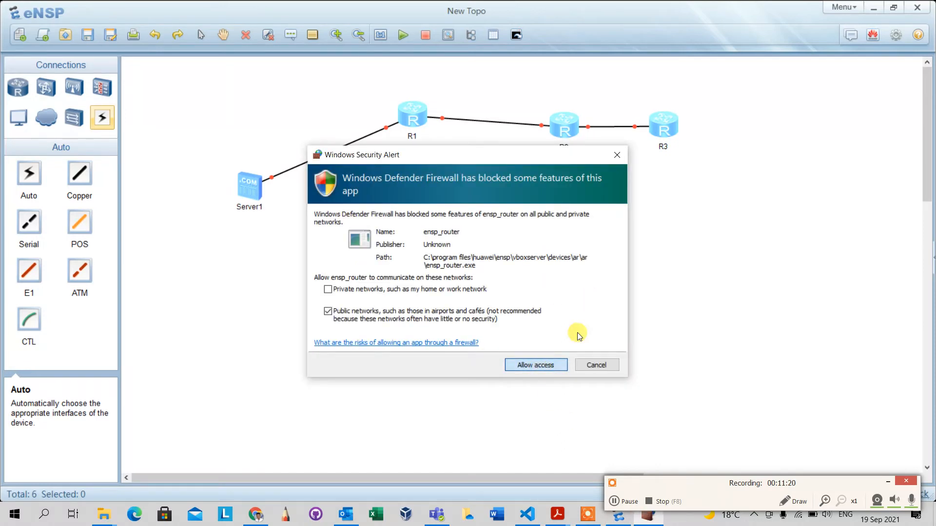
click(525, 368)
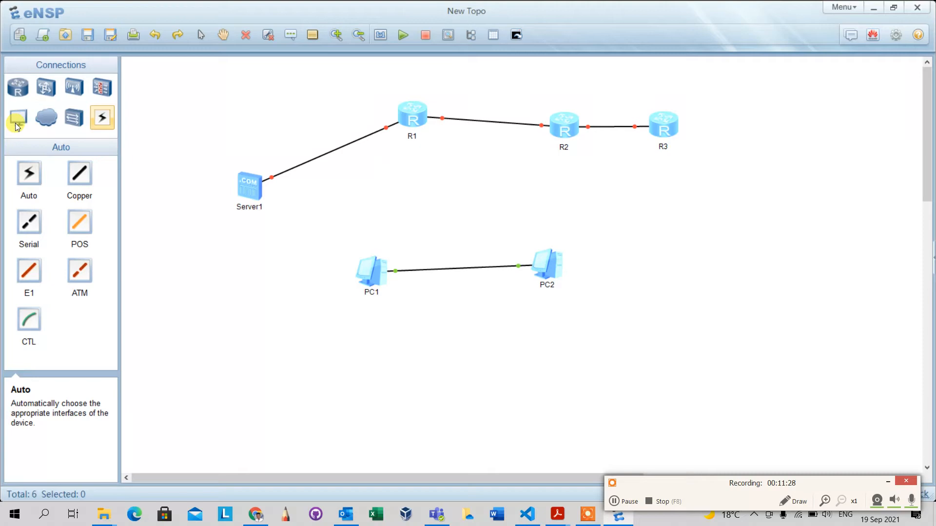
click(48, 118)
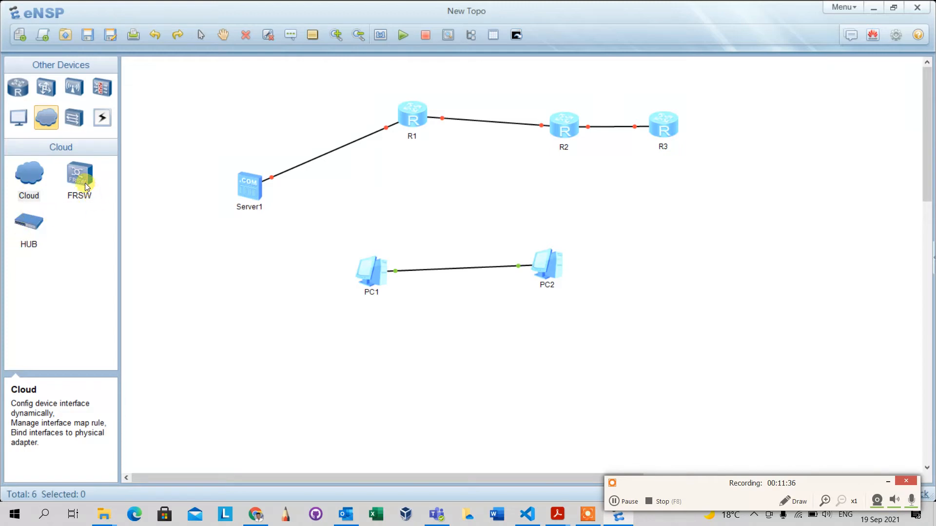
click(74, 89)
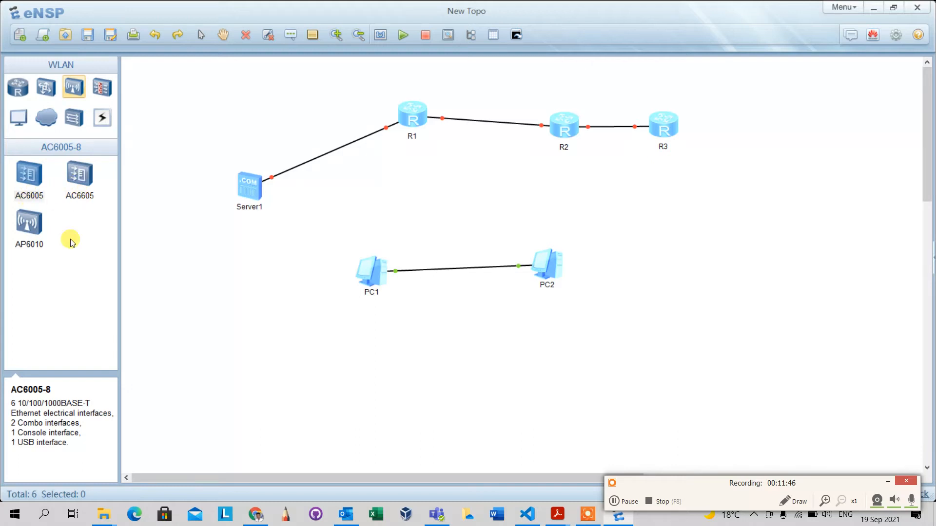
click(100, 89)
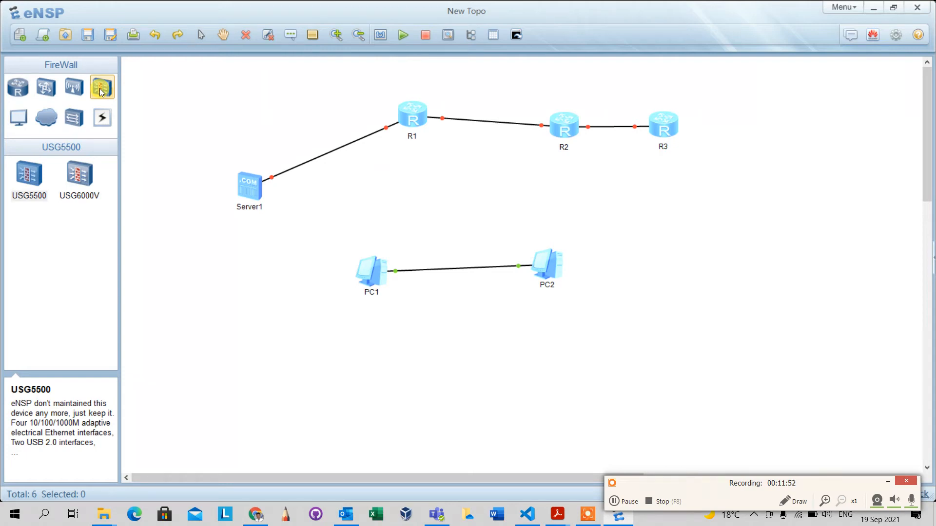
click(21, 91)
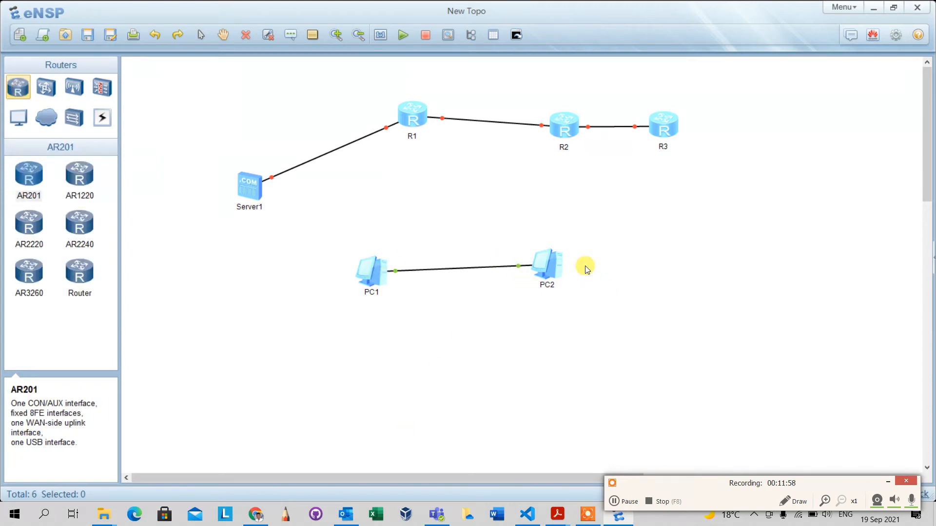
Step: Open PC2's configuration, move its window clear of the PC2 device, and set the host name to Pc2
click(552, 265)
double_click(551, 261)
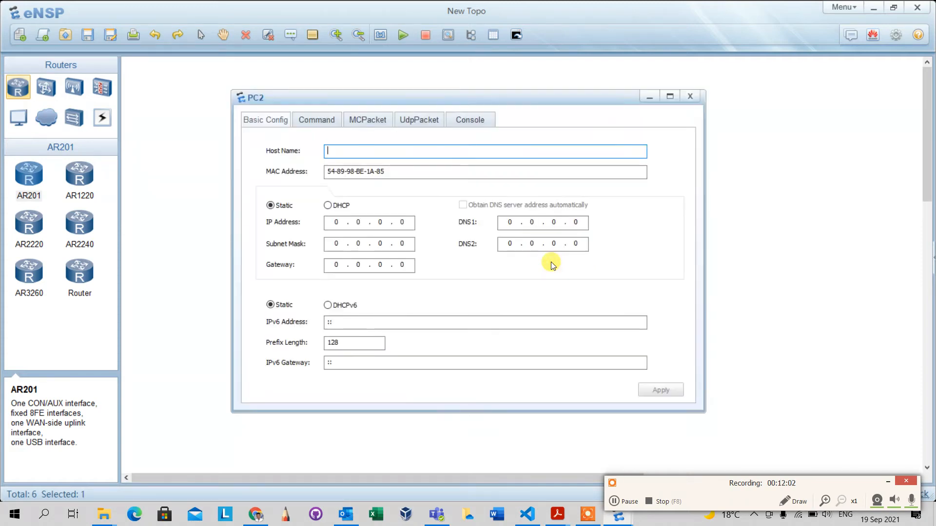
drag(520, 104, 321, 118)
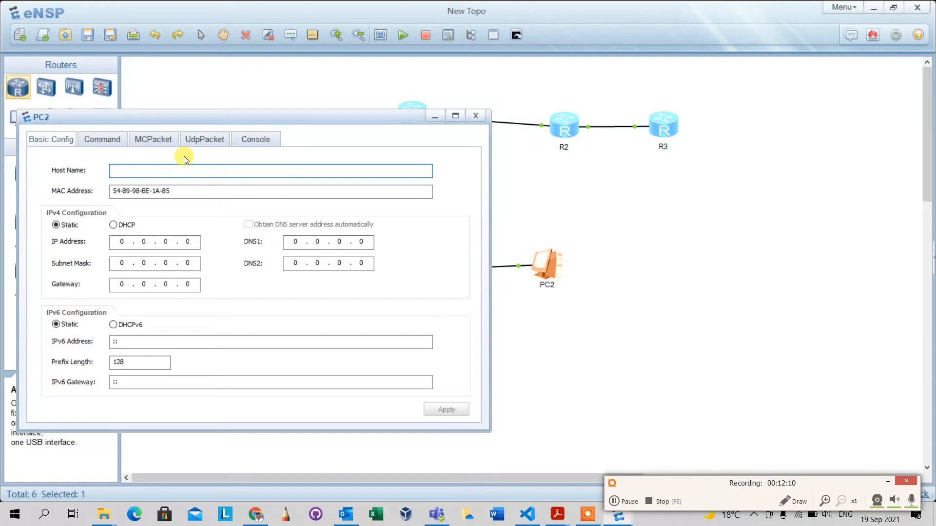
text(Pc2)
key(Tab)
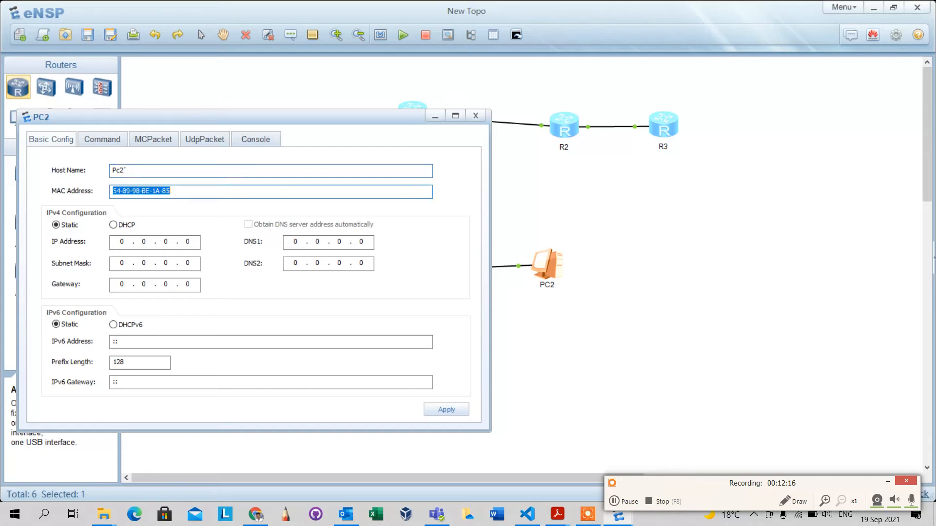
click(214, 169)
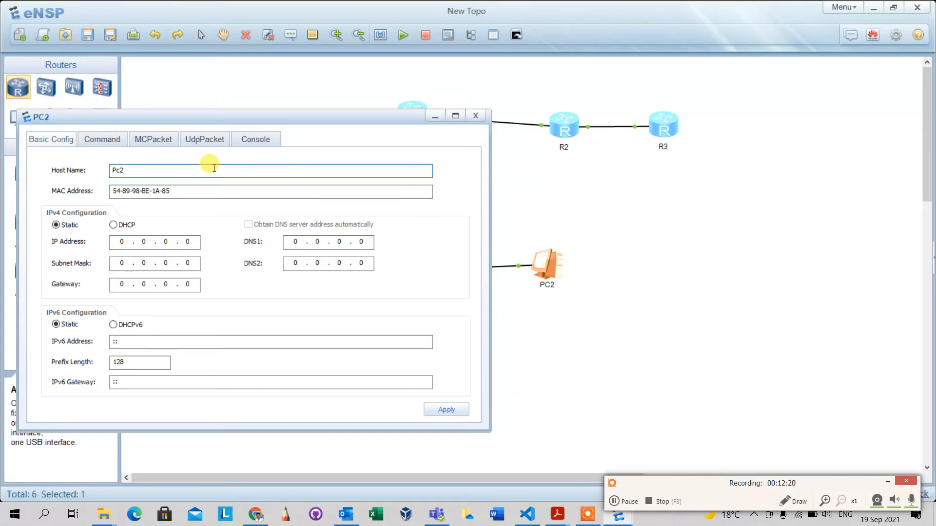
Step: Give PC2 the static IP address 192.168.10.1 with subnet mask 255.255.255.0 and close its configuration
key(Tab)
key(Tab)
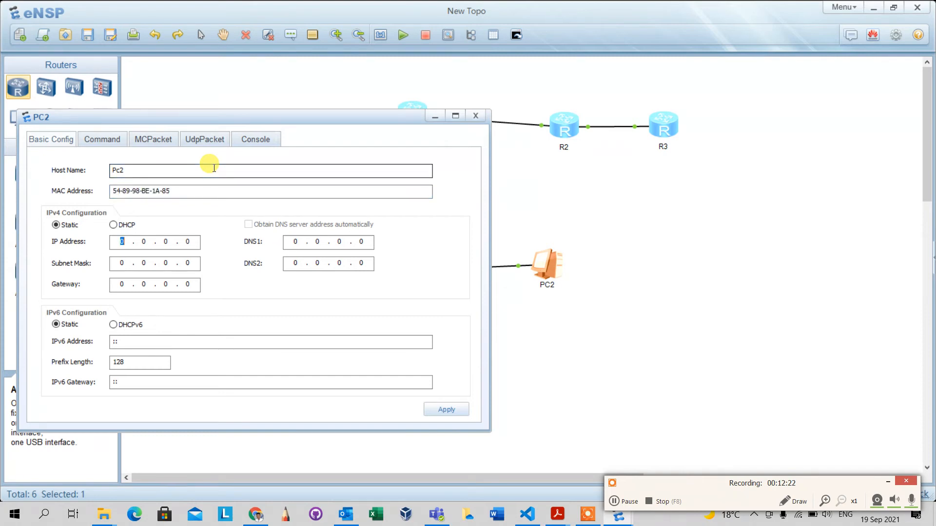
text(192 . 168 . 10 . )
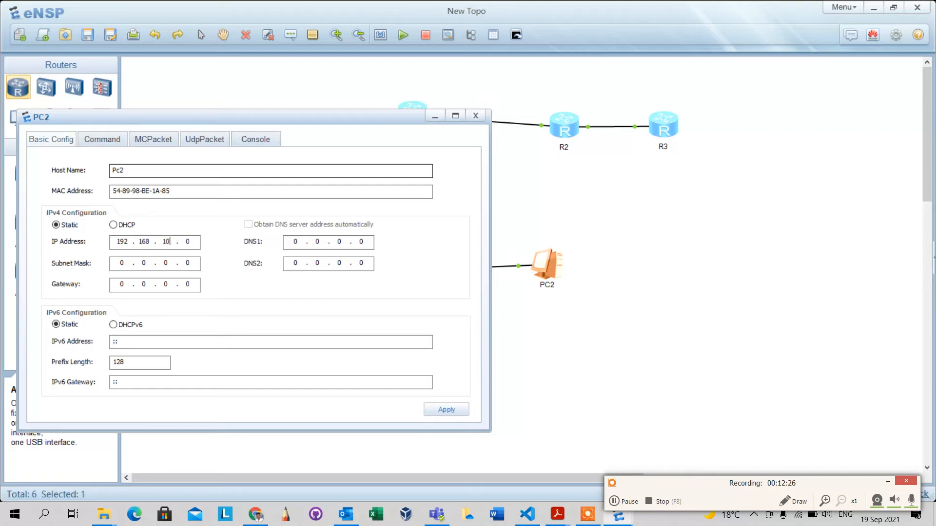
text(1)
key(BackSpace)
key(Tab)
text(255 . 255 . 255)
click(131, 285)
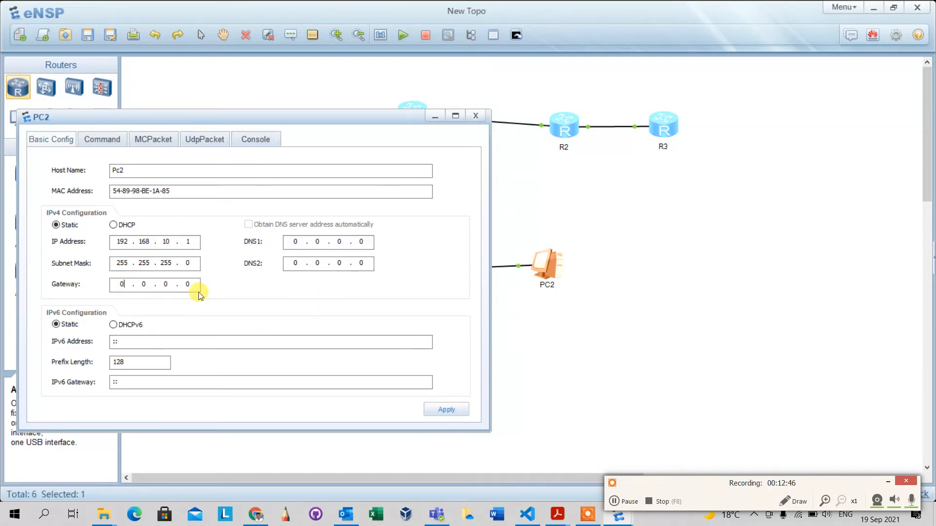
click(475, 115)
Step: Open PC1's configuration and set its host name to PC1
click(383, 279)
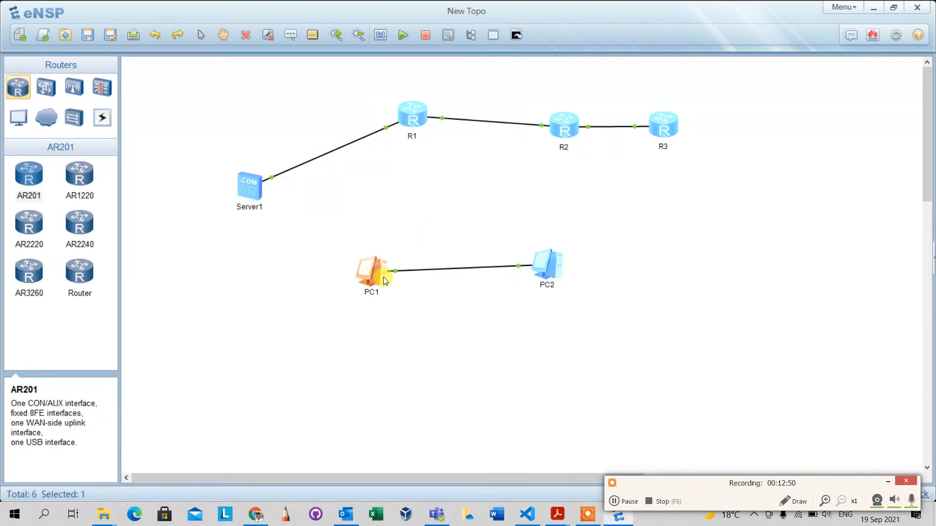
double_click(383, 277)
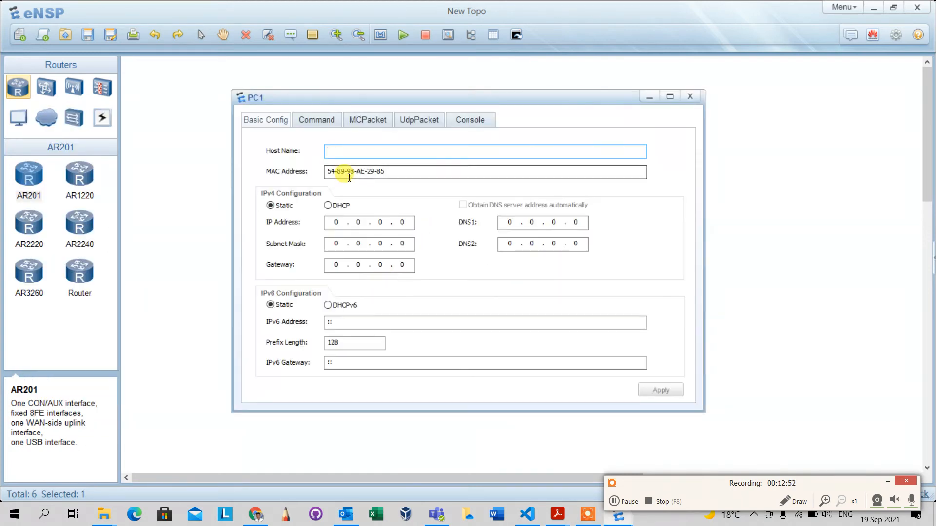
text(PC1)
Step: Give PC1 the static IP address 192.168.10.2 with subnet mask 255.255.255.0, apply the settings and close its configuration
key(Tab)
key(Tab)
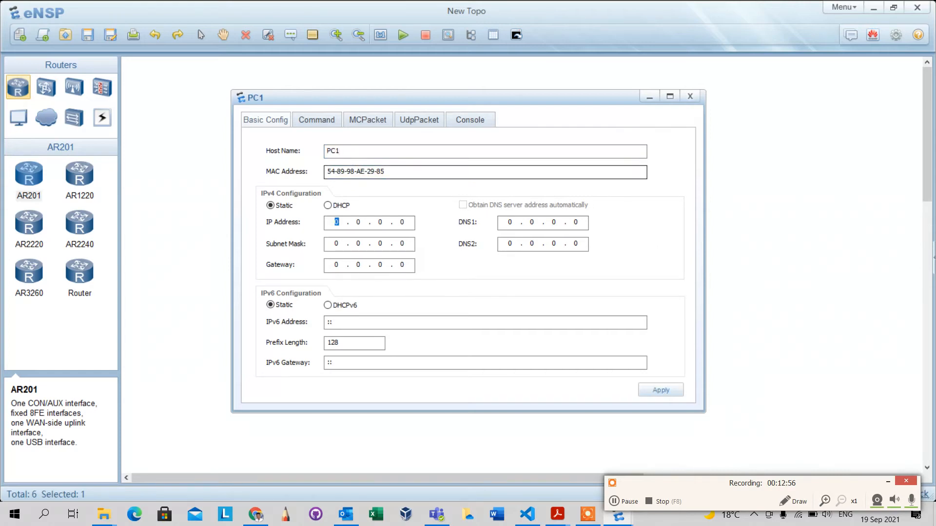
text(192 . 168 . 10 .)
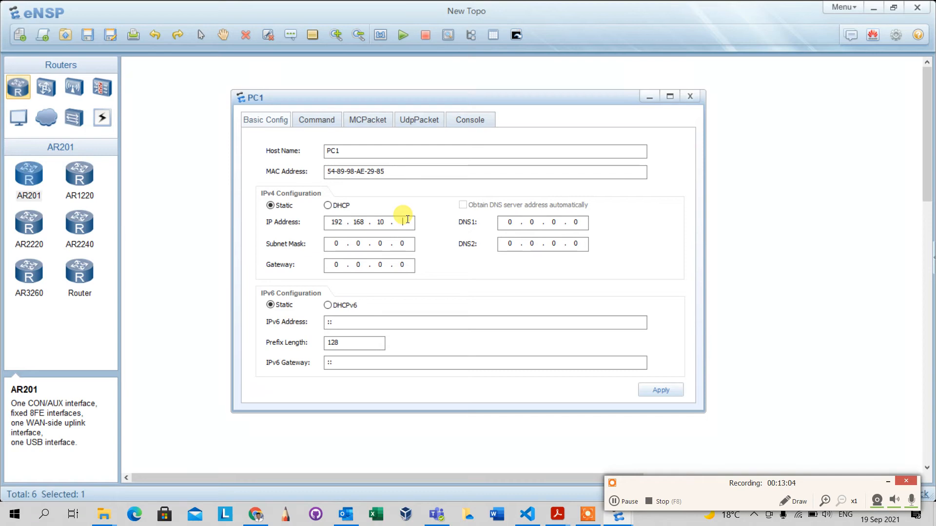
text(2)
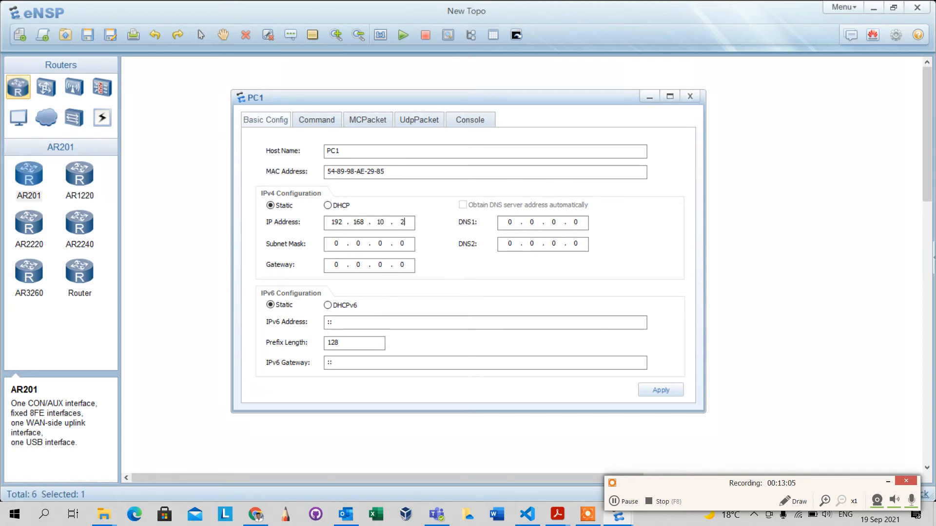
click(341, 244)
key(BackSpace)
text(255 . 255 . 255 . )
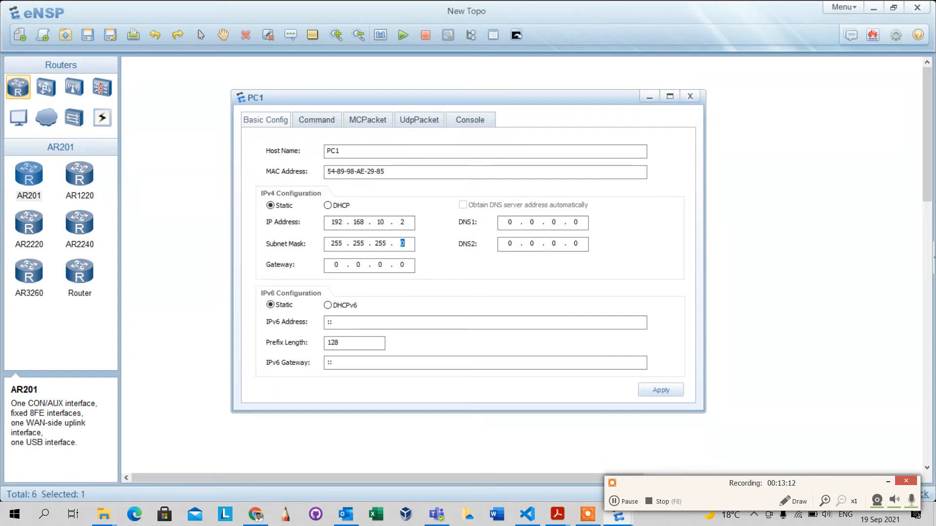
text(0)
click(659, 394)
click(689, 97)
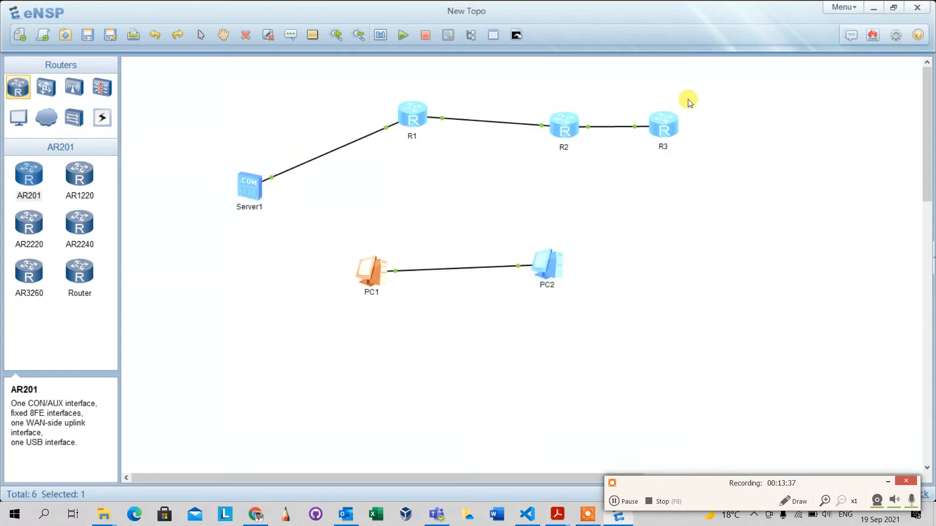
Step: Reopen PC2's configuration, apply its address settings and close it
click(557, 260)
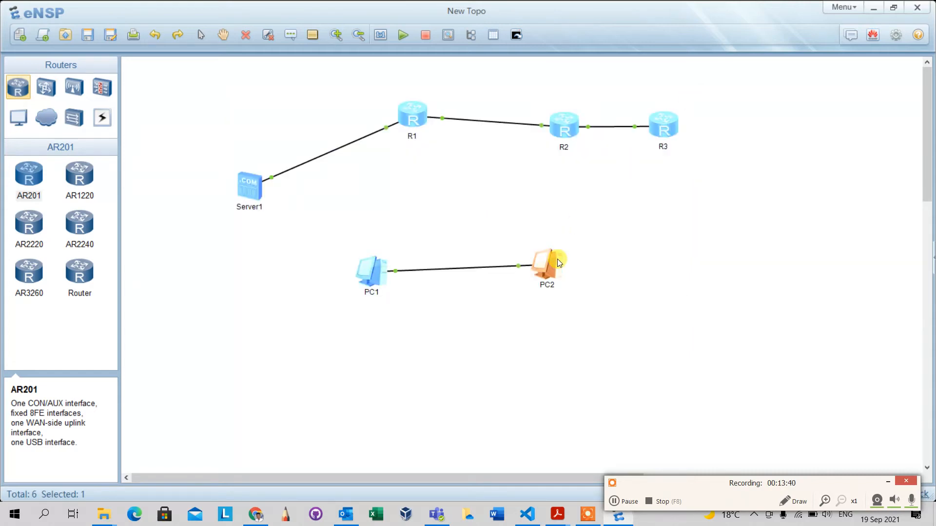
double_click(559, 263)
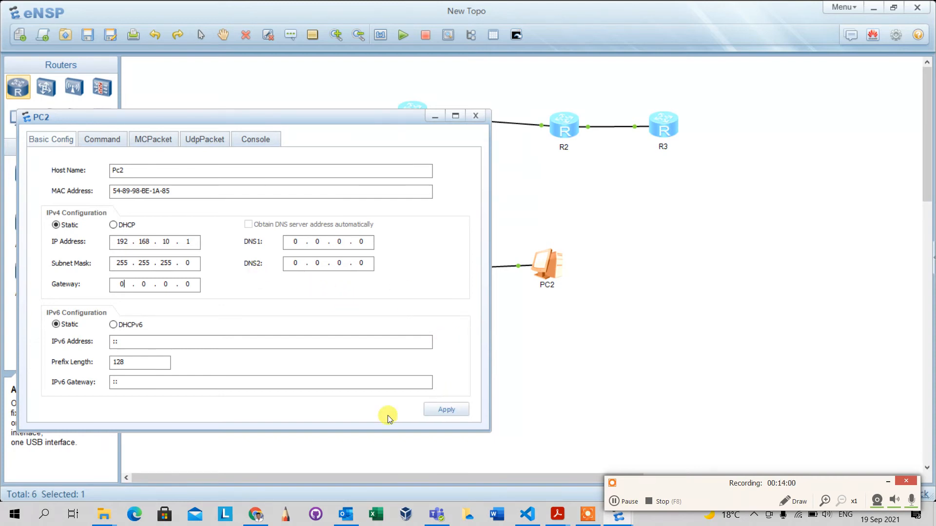
click(437, 411)
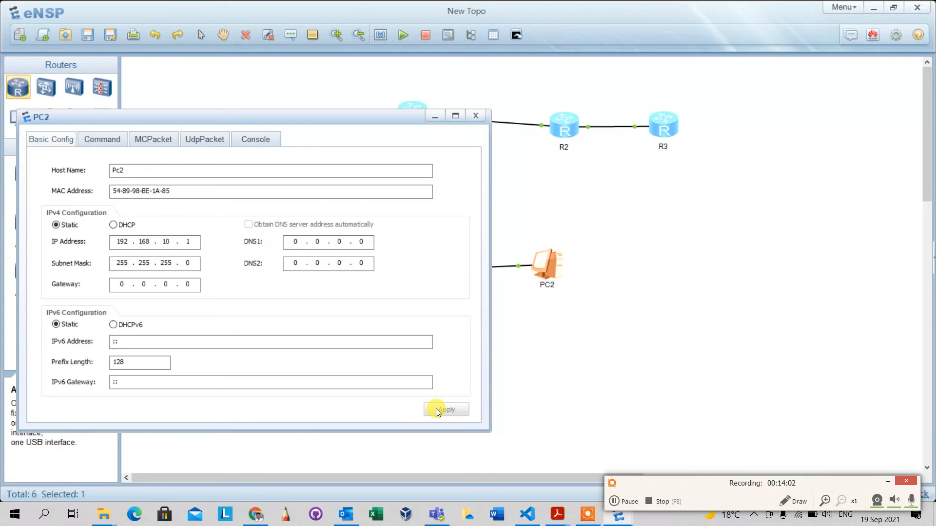
click(475, 115)
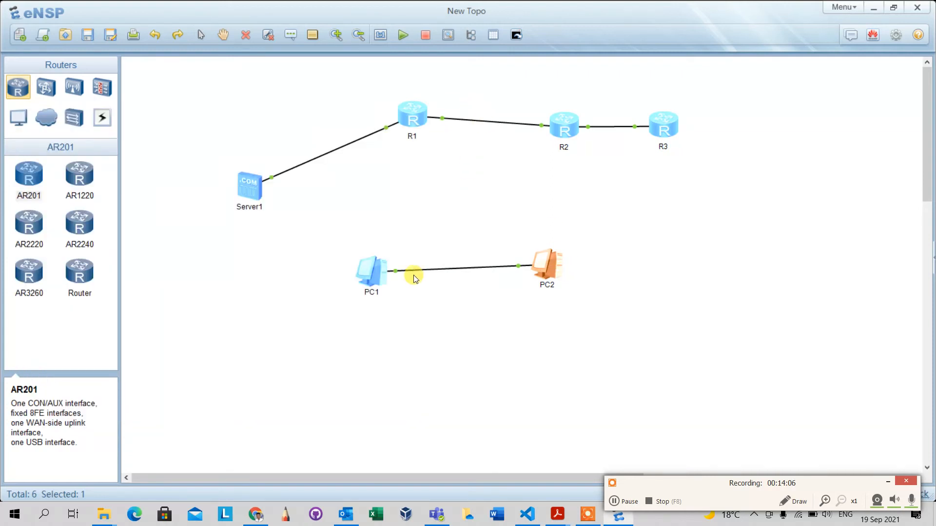
click(486, 326)
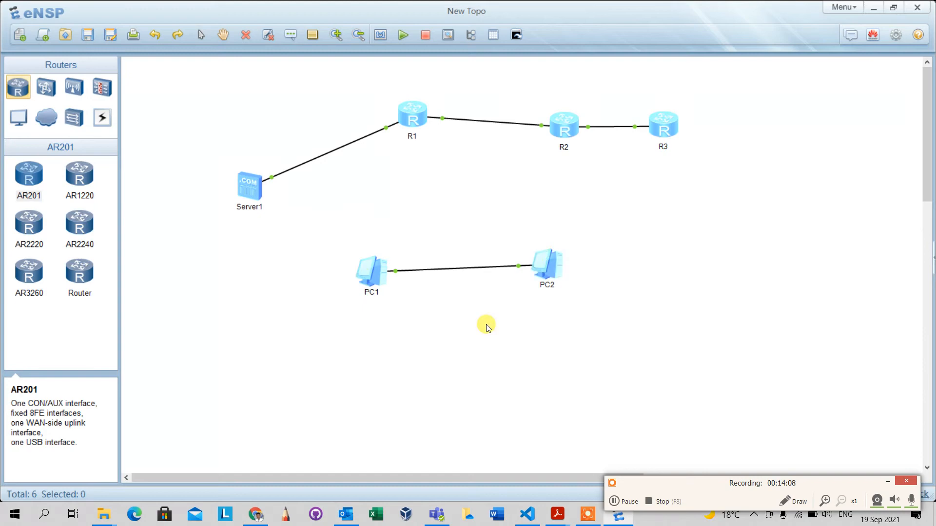
Step: Start data capture at PC2's end of the PC1–PC2 link, postpone the Wireshark update and minimize Wireshark
right_click(520, 268)
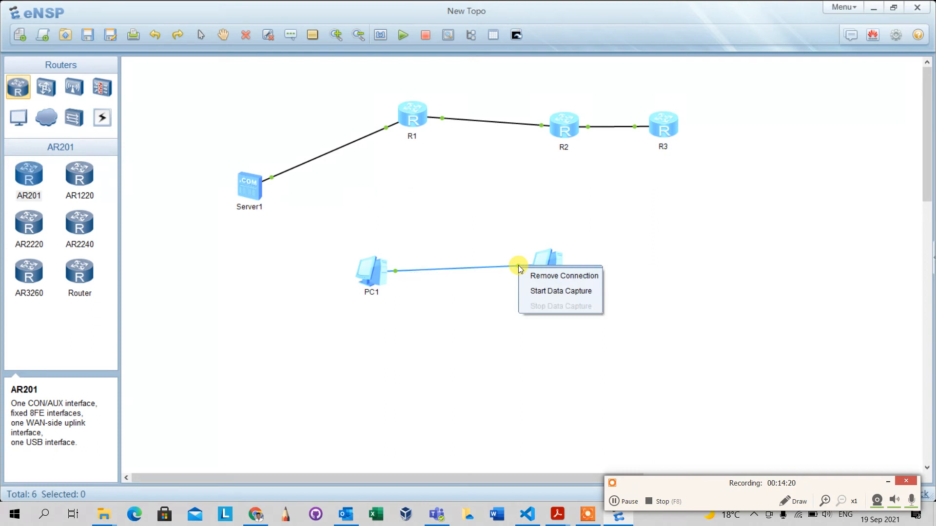
click(550, 292)
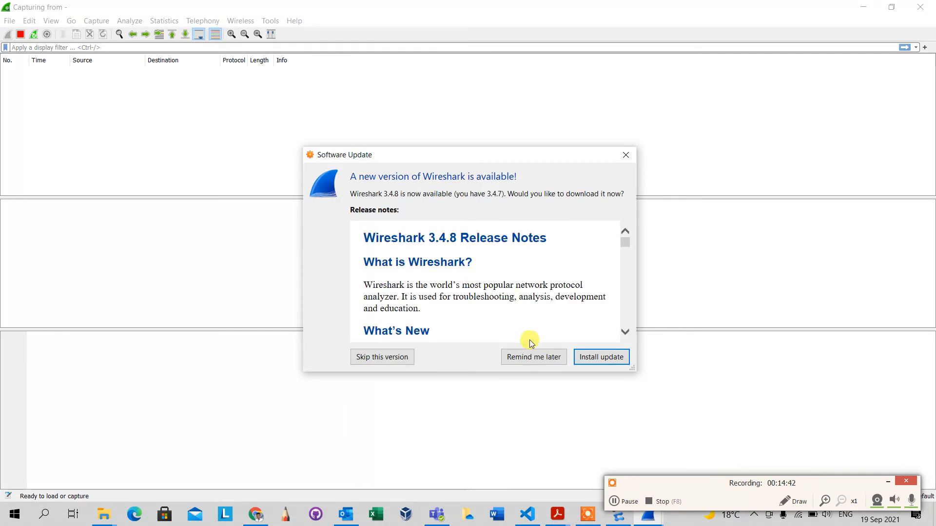
click(534, 357)
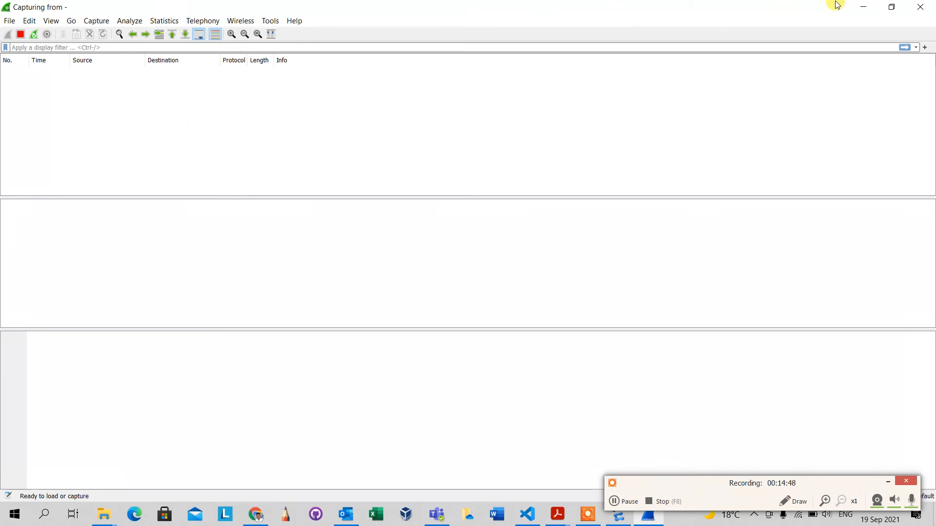
click(863, 6)
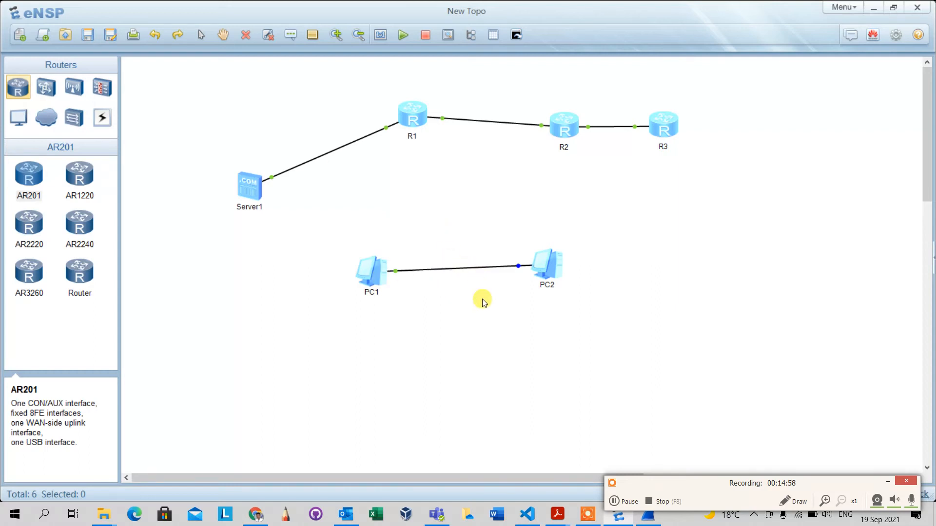
Step: Move PC2's configuration window clear of PC1 and enter ping 192.168.10.2 in PC2's command line without running it
click(556, 276)
double_click(557, 277)
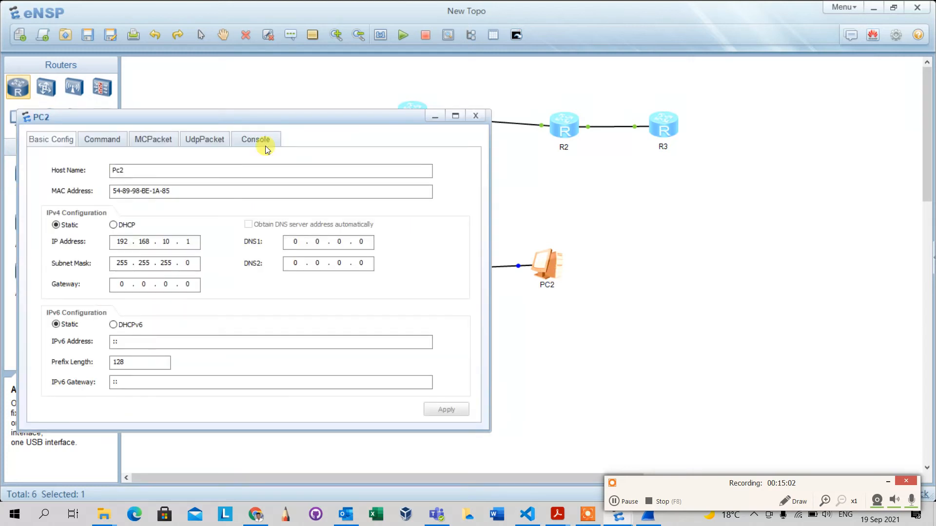
drag(301, 124, 698, 98)
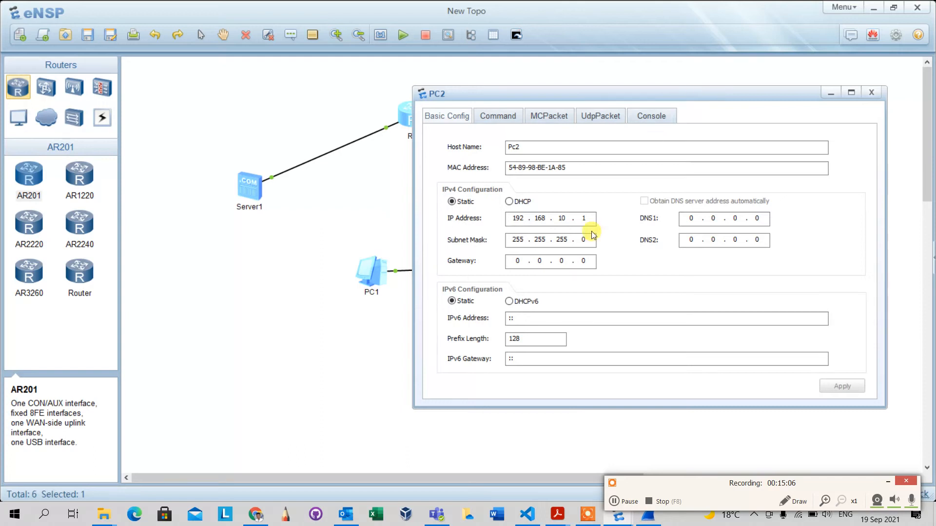
click(498, 116)
text(pi)
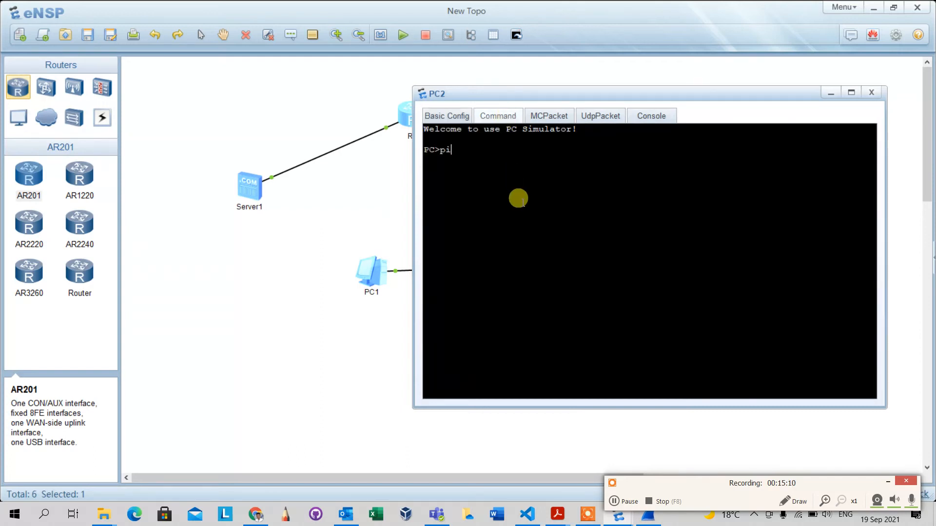
text(ng 192.168.10.2)
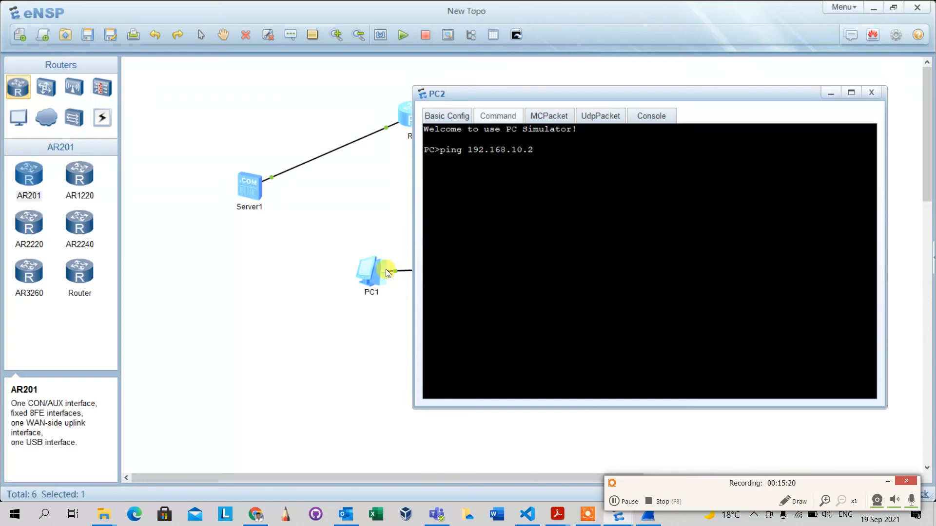
Step: Check the IP address in PC1's configuration and close it
click(380, 274)
double_click(380, 274)
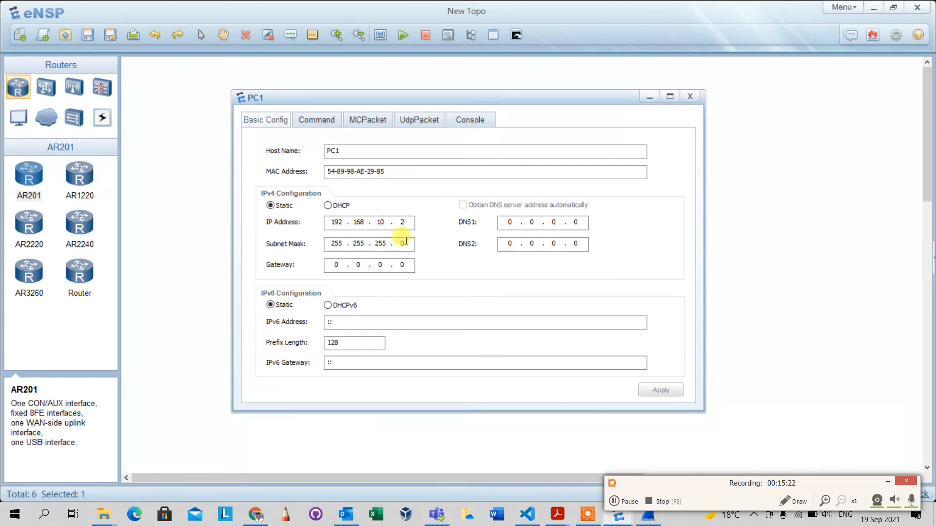
click(689, 97)
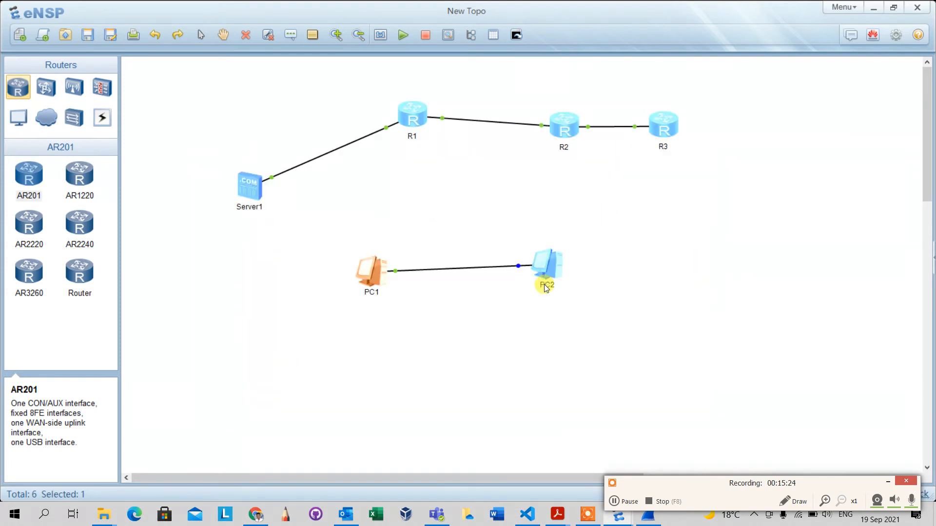
Step: Return to PC2's command line, run the prepared ping to 192.168.10.2 and minimize the PC2 window
click(553, 269)
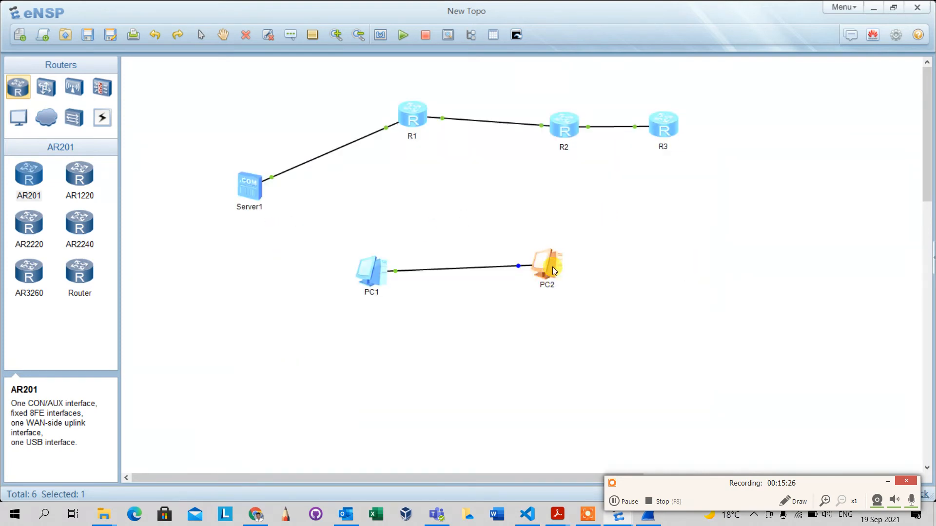
double_click(553, 269)
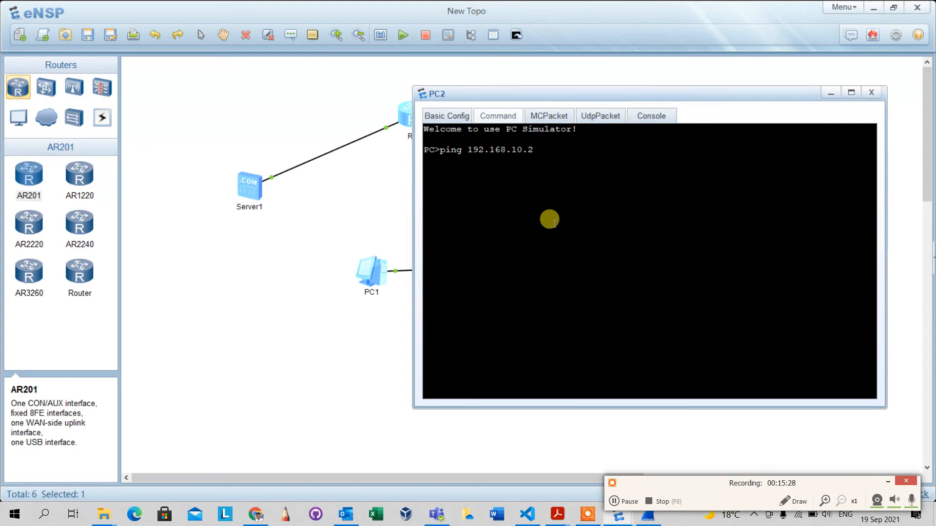
key(Return)
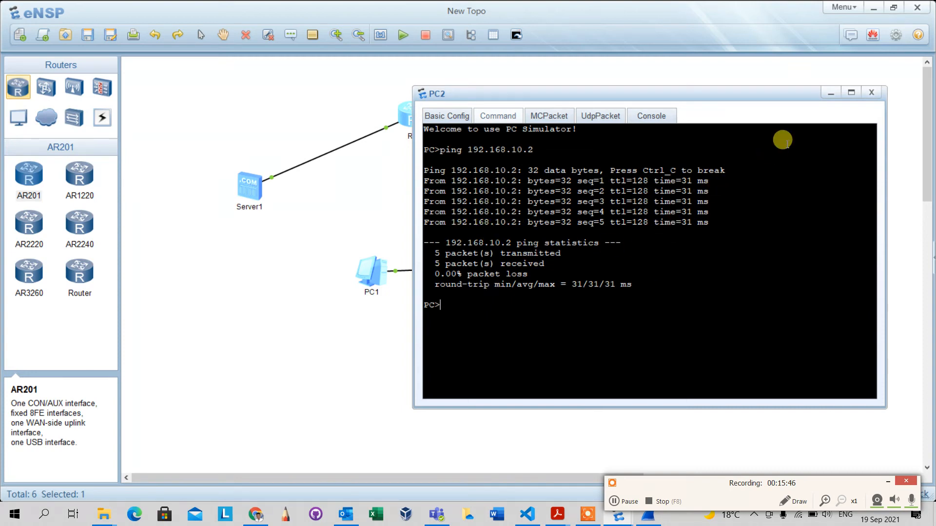
click(830, 93)
Step: Switch to Wireshark, examine the packets captured on the PC1–PC2 link during the ping, and minimize it
drag(674, 379, 654, 522)
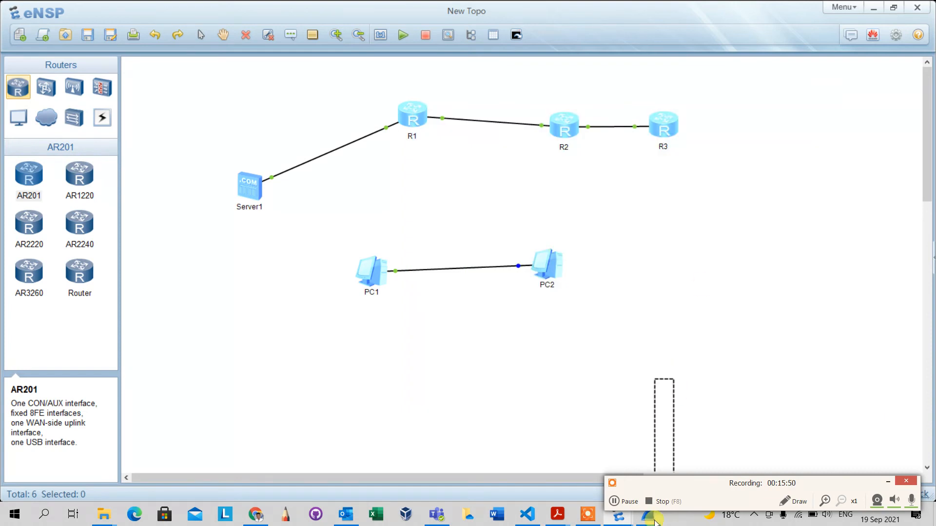
click(655, 521)
click(753, 377)
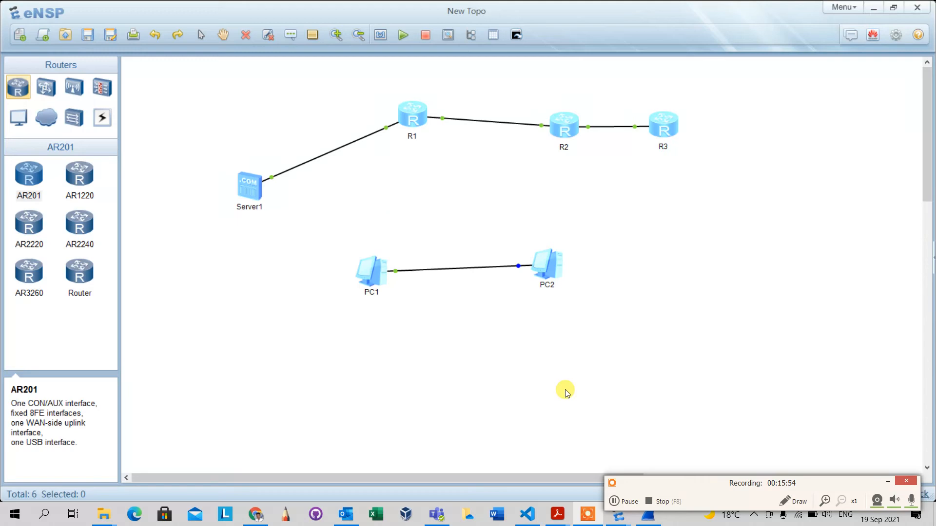
click(647, 518)
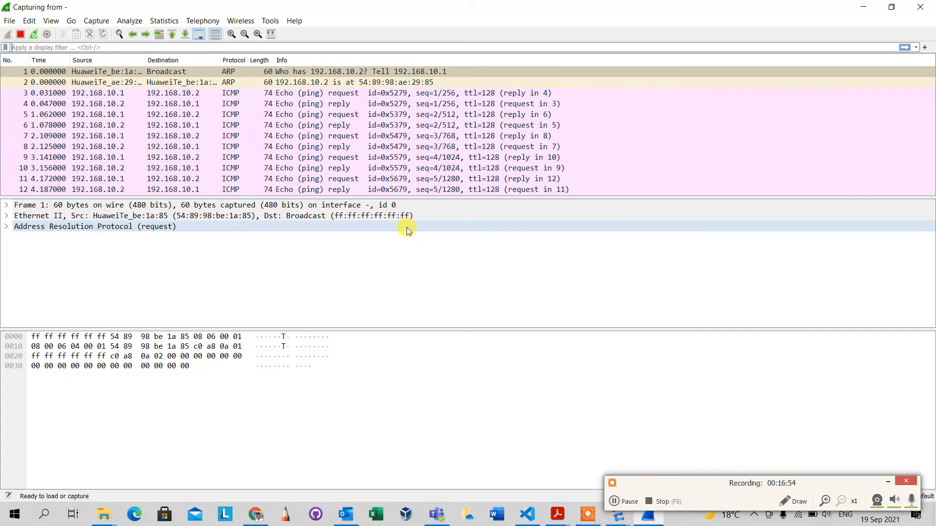
click(863, 6)
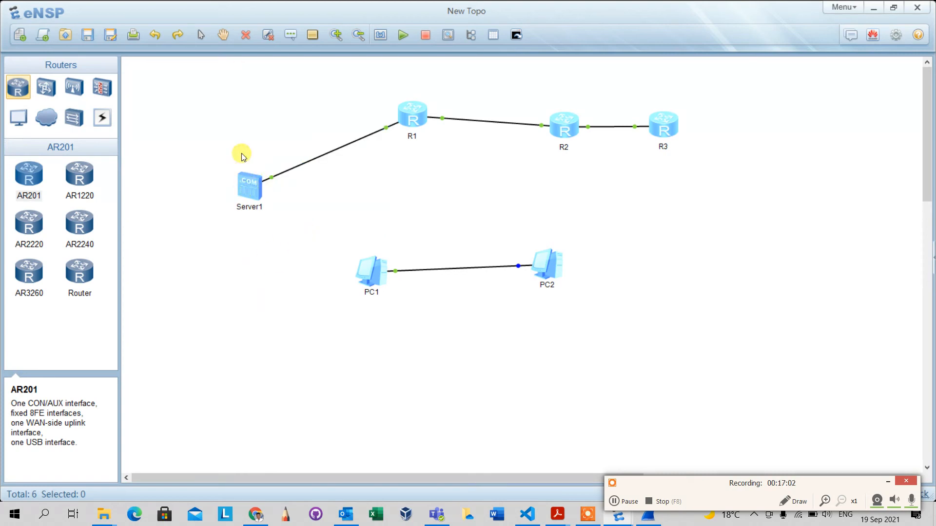
Step: Delete Server1 from the topology and confirm the deletion
click(254, 188)
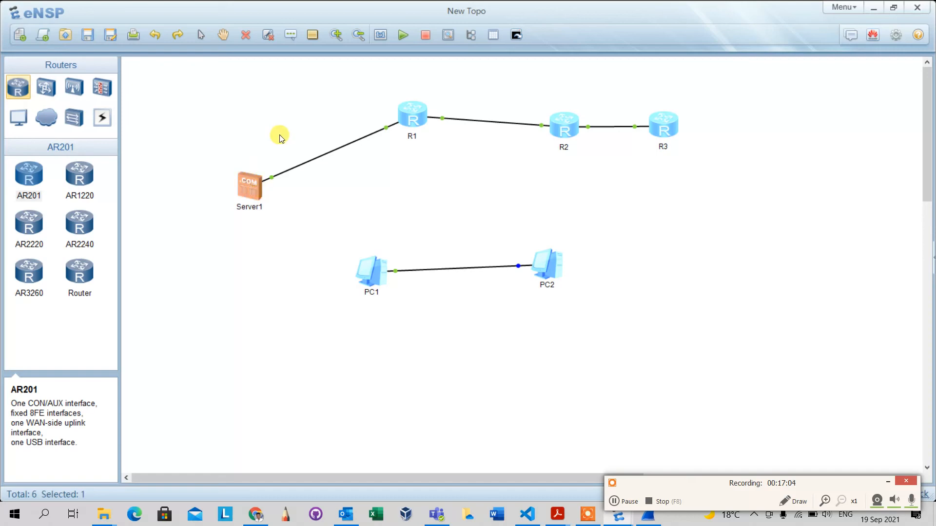
click(247, 36)
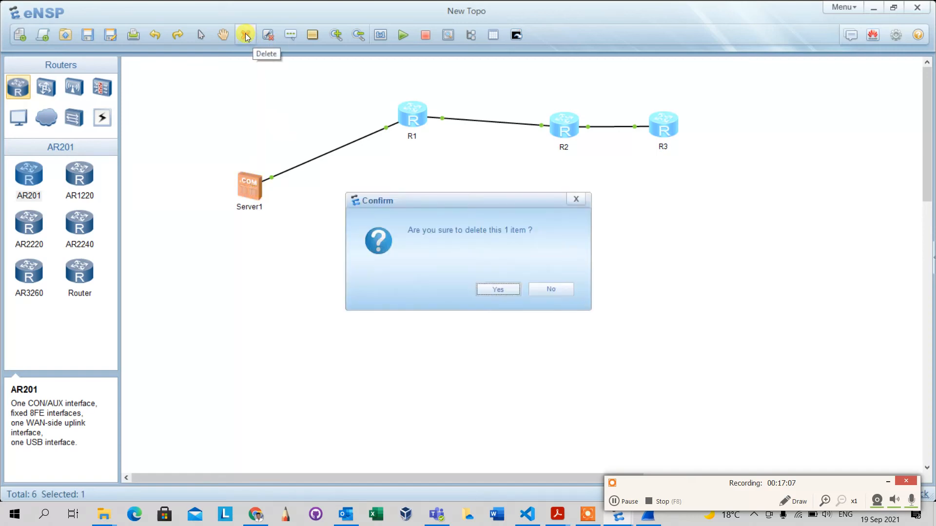
click(493, 294)
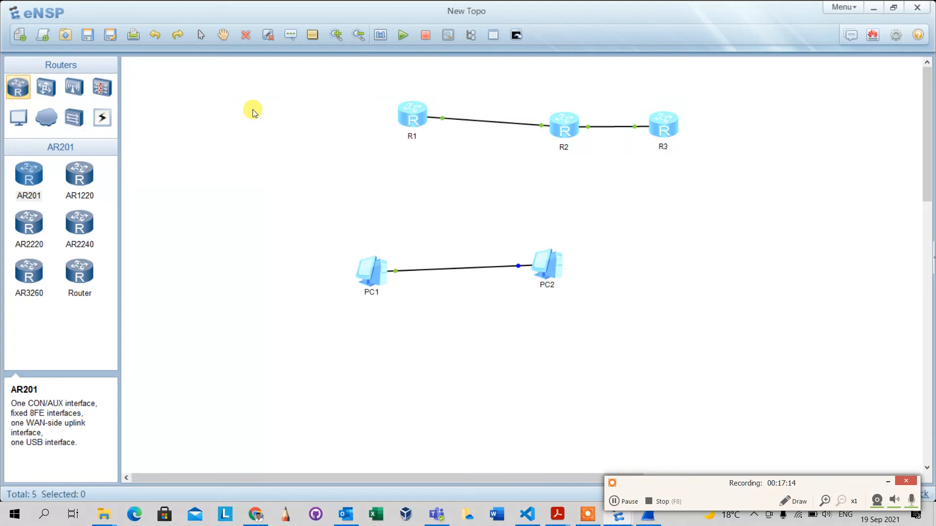
Step: Add the text label 192.168.10.0 /24 above the link between PC1 and PC2
click(291, 37)
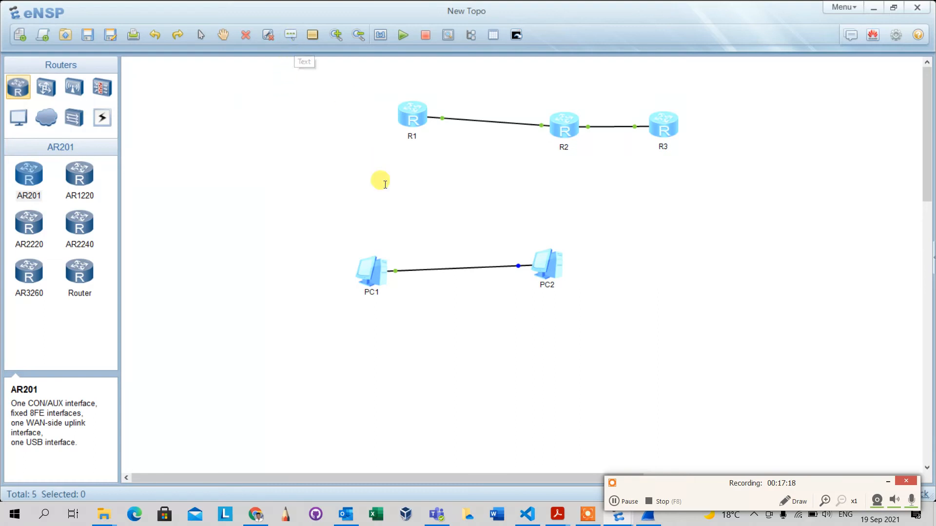
click(416, 252)
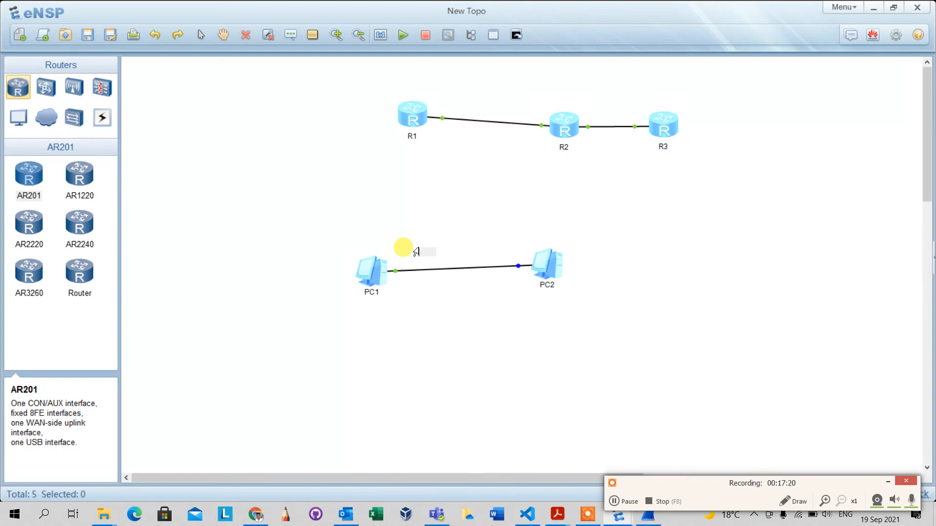
text(192.168.10.0 /24)
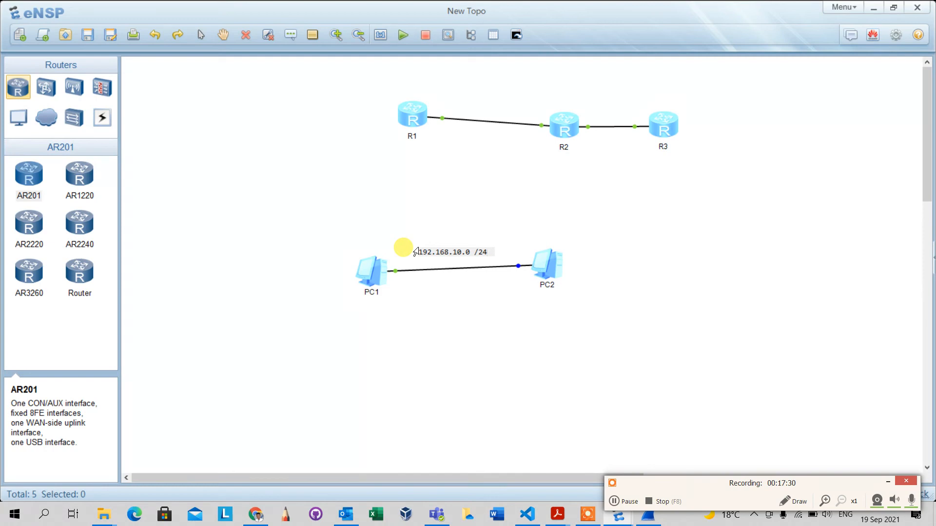
Step: Display the interface names on all links and move router R3 farther up and away from R2
click(463, 236)
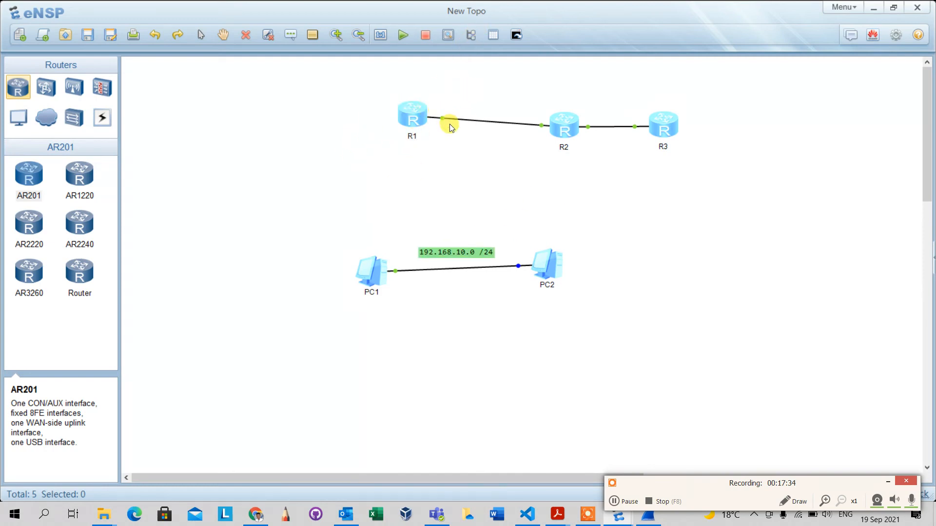
click(539, 126)
mouse_move(543, 127)
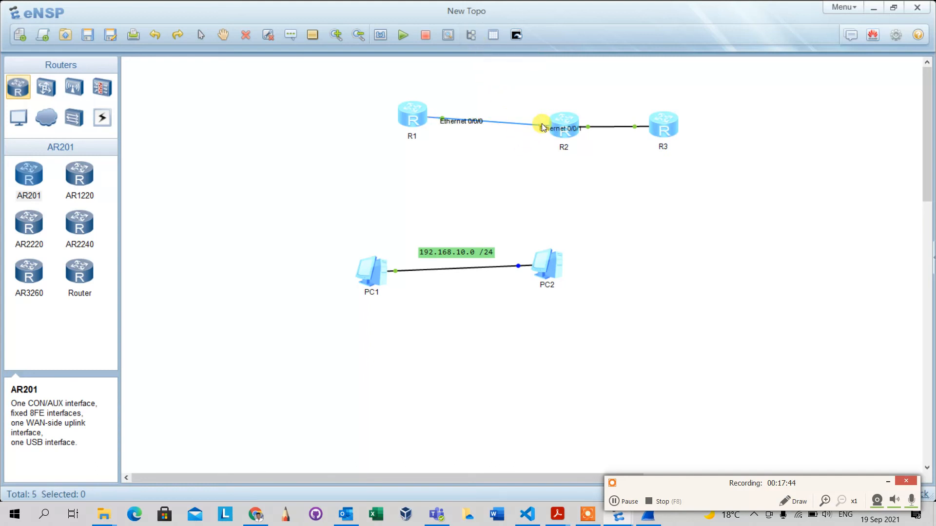
mouse_move(588, 128)
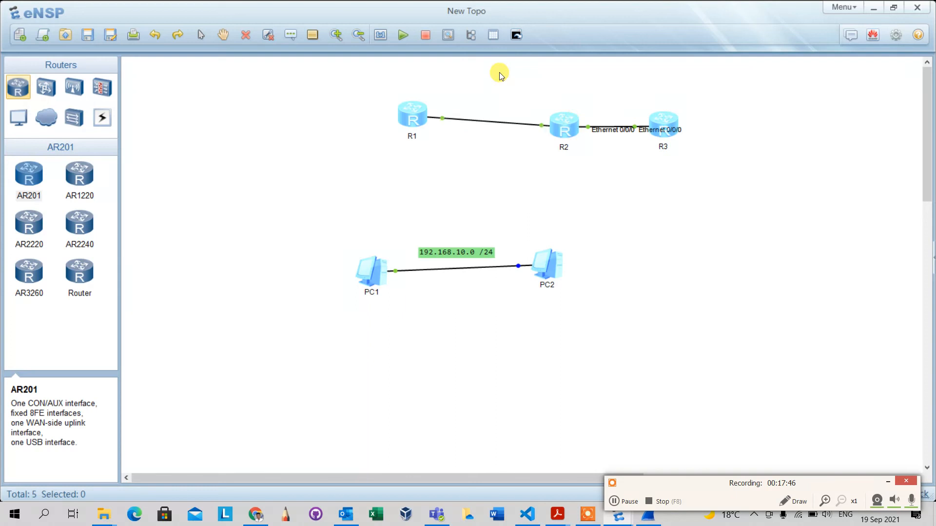
click(472, 40)
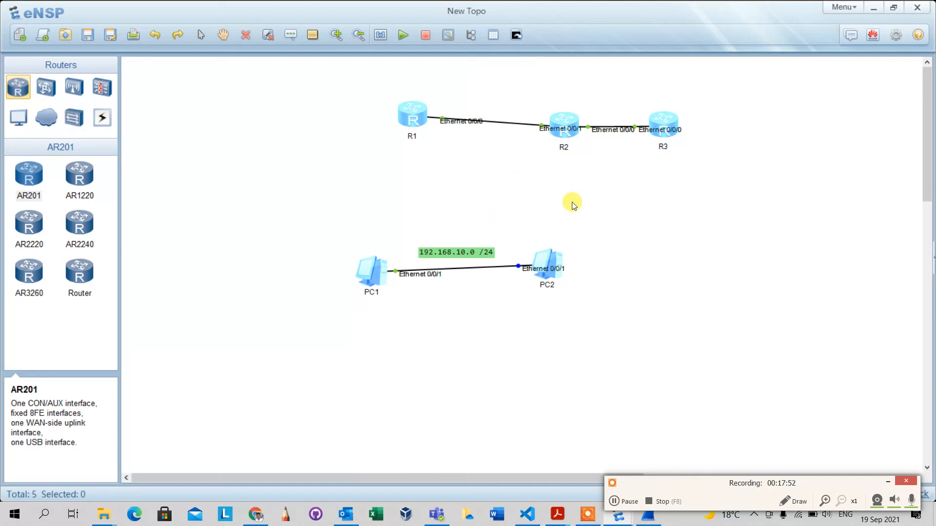
drag(664, 123, 713, 98)
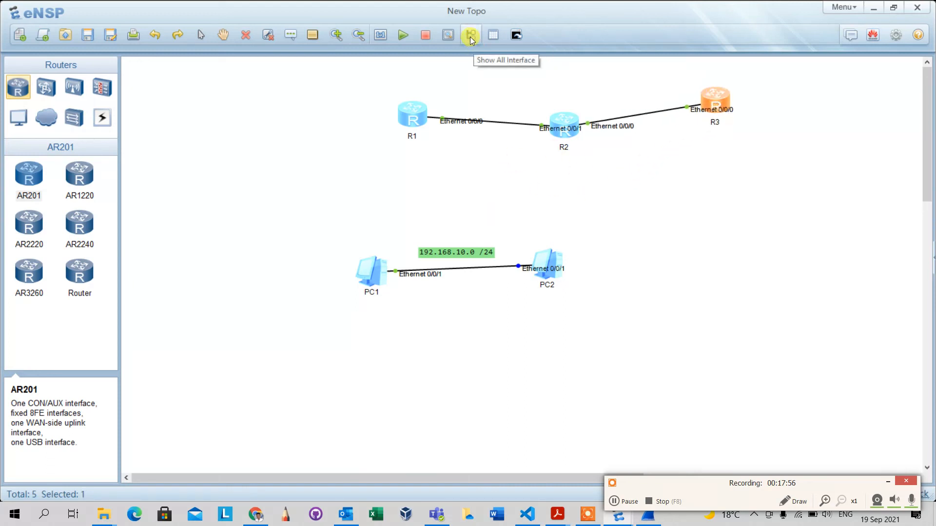
Step: Open the command-line windows of all routers, spread the R3 and R1 windows apart and bring R2's to the front
click(517, 36)
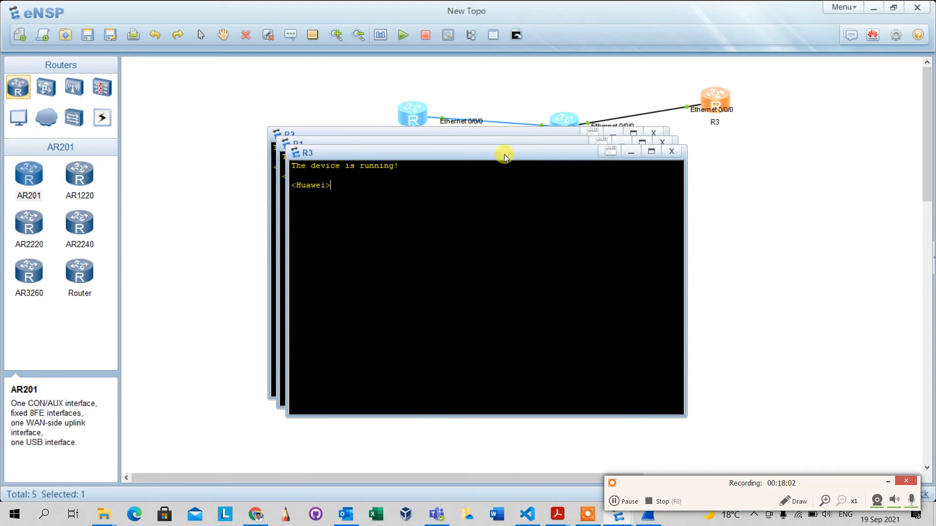
drag(504, 154, 559, 163)
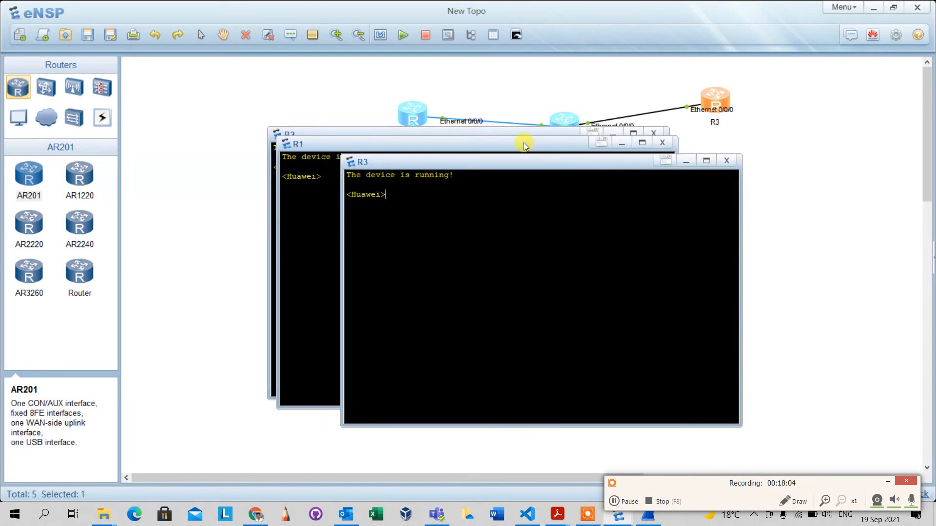
drag(431, 143, 451, 155)
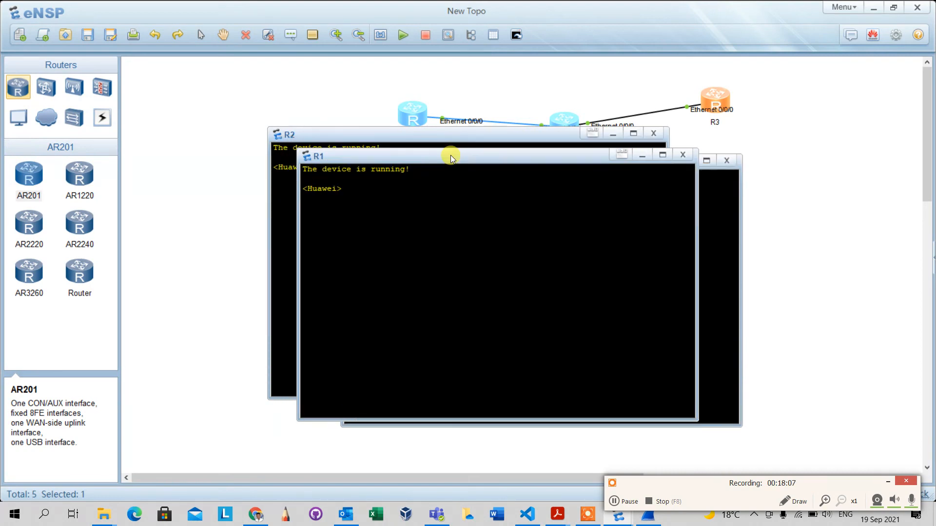
click(360, 139)
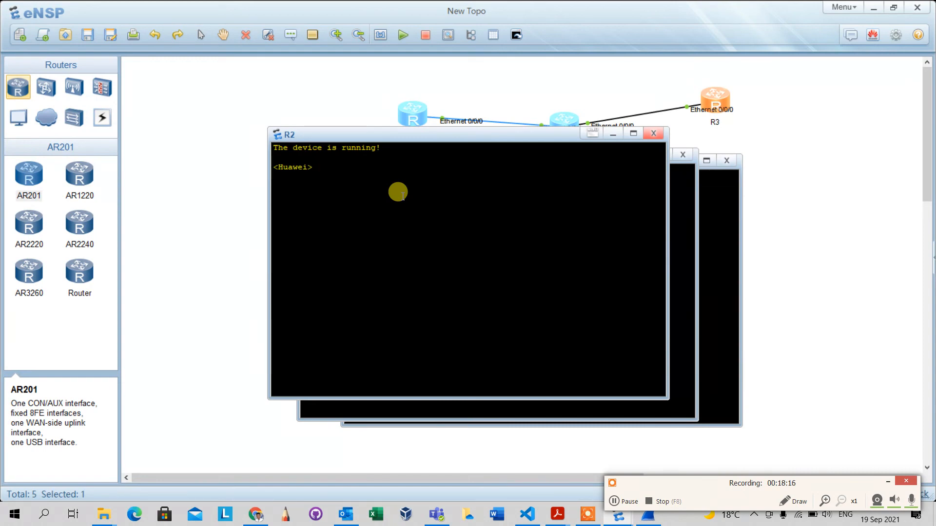
text(ena)
key(BackSpace)
key(BackSpace)
key(BackSpace)
Step: List R2's user view commands with ?, page through to the end of the list and review it from the start
text(?)
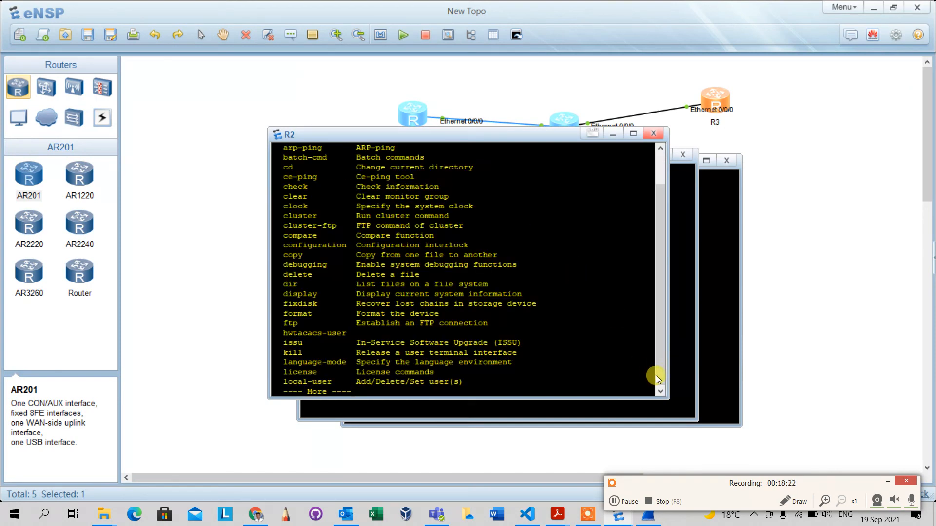
drag(663, 376, 656, 338)
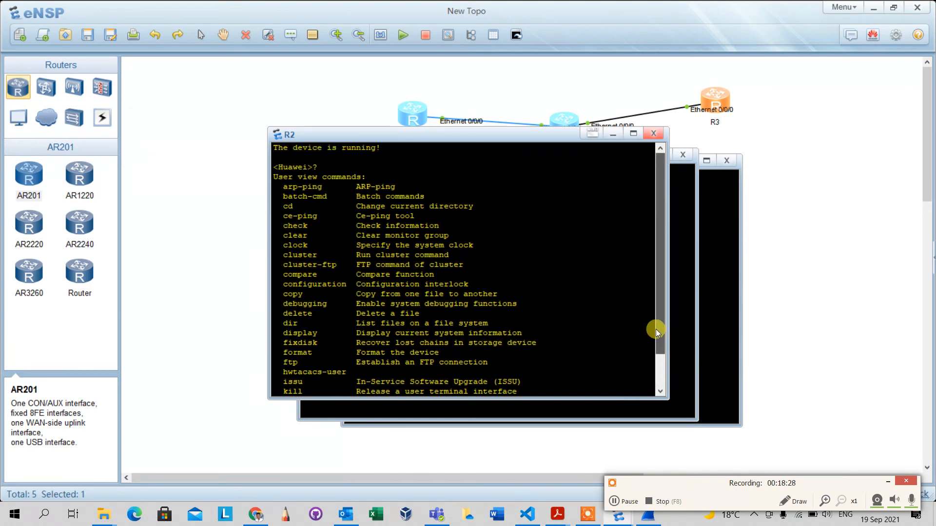
drag(656, 329, 662, 434)
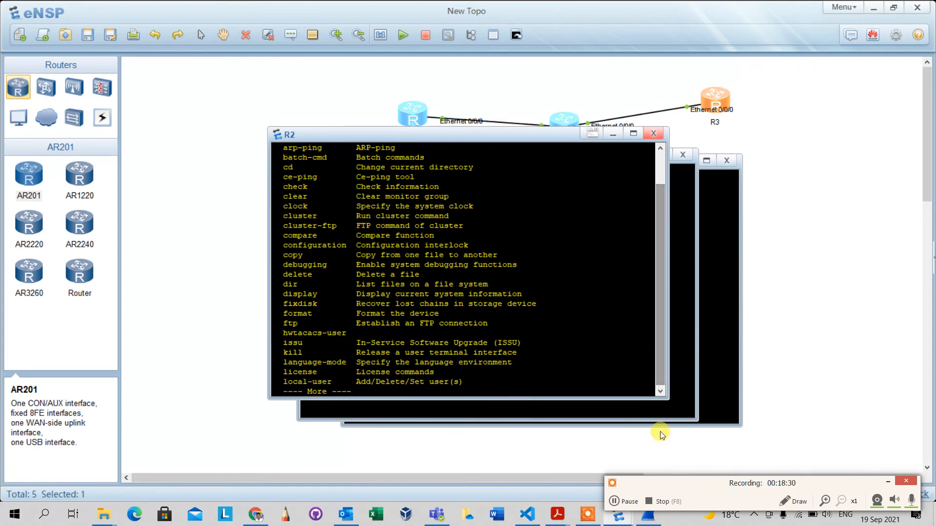
key(Return)
key(Return)
key(Return)
key(Return)
key(Return)
key(Return)
key(Return)
key(Return)
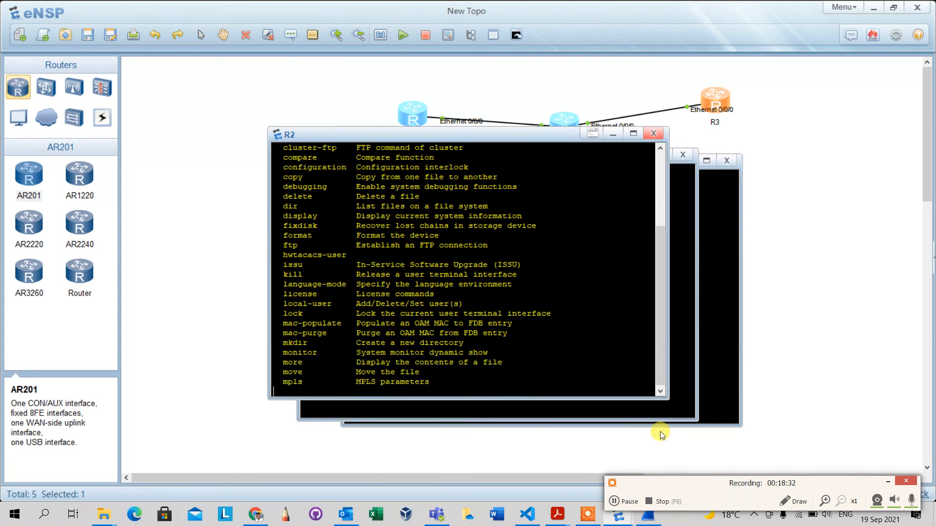
key(Return)
key(Return)
key(Return)
key(Return)
key(Return)
key(Return)
key(Return)
key(Return)
key(Return)
key(Return)
key(Return)
key(Return)
key(Return)
key(Return)
key(Return)
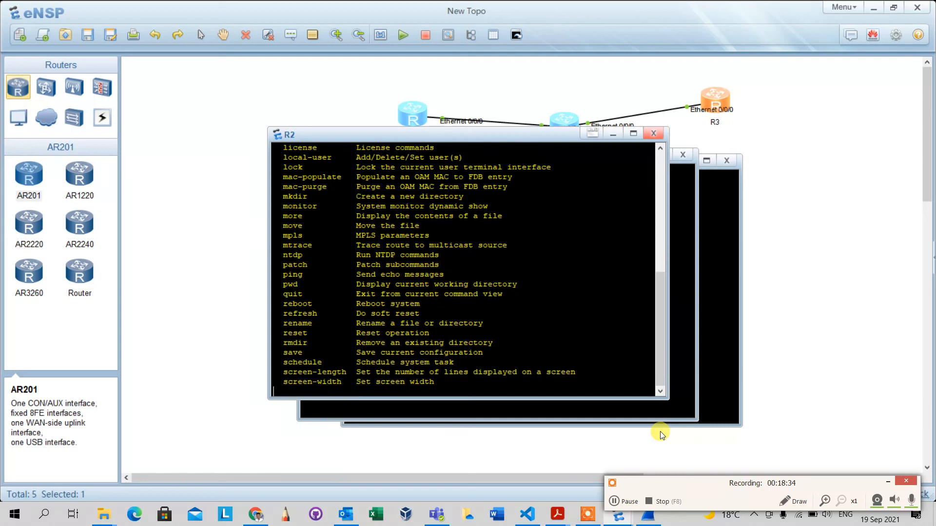
key(Return)
key(Return)
key(Return)
key(Return)
key(Return)
key(Return)
key(Return)
key(Return)
key(Return)
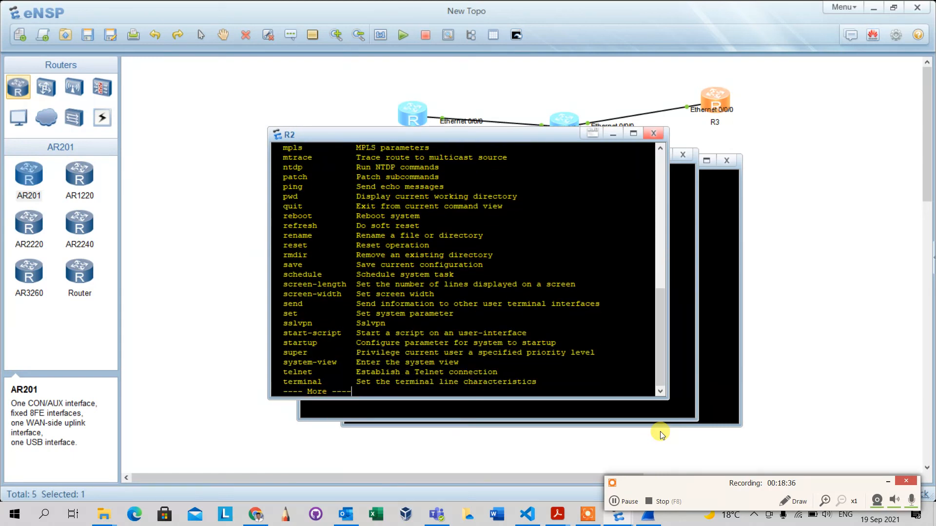
key(Return)
key(Return)
key(Return)
key(Return)
key(Return)
key(Return)
key(Return)
key(Return)
key(Return)
key(Return)
key(Return)
key(Return)
key(Return)
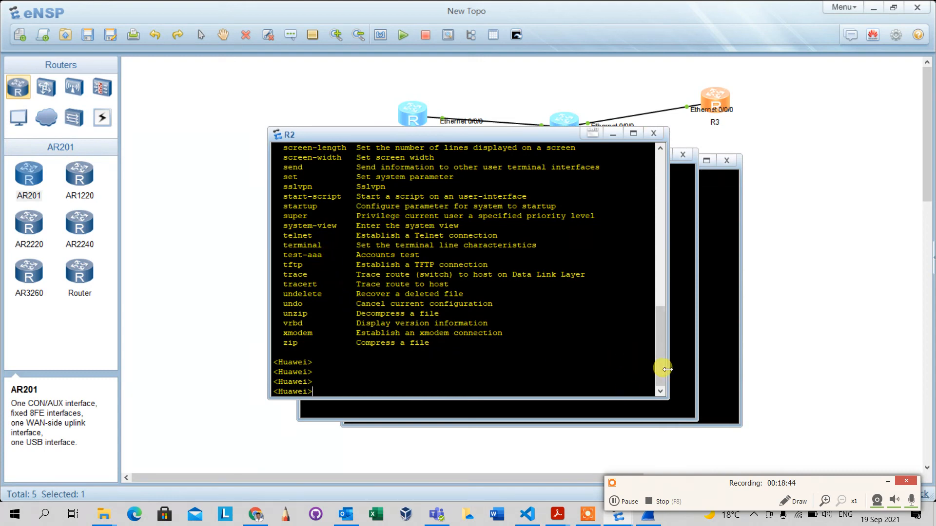
drag(656, 373, 686, 195)
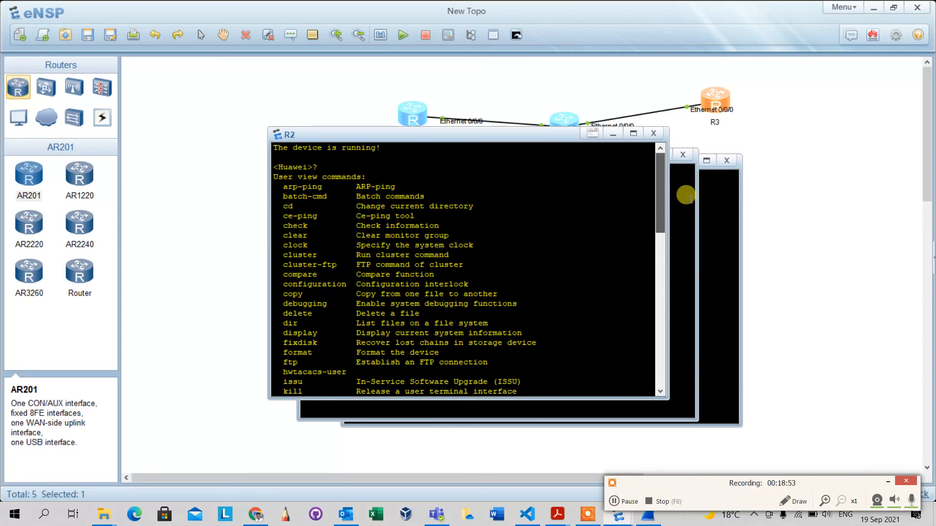
Step: Close the R2, R1 and R3 command-line windows and clear the device selection in the topology
click(654, 133)
click(684, 155)
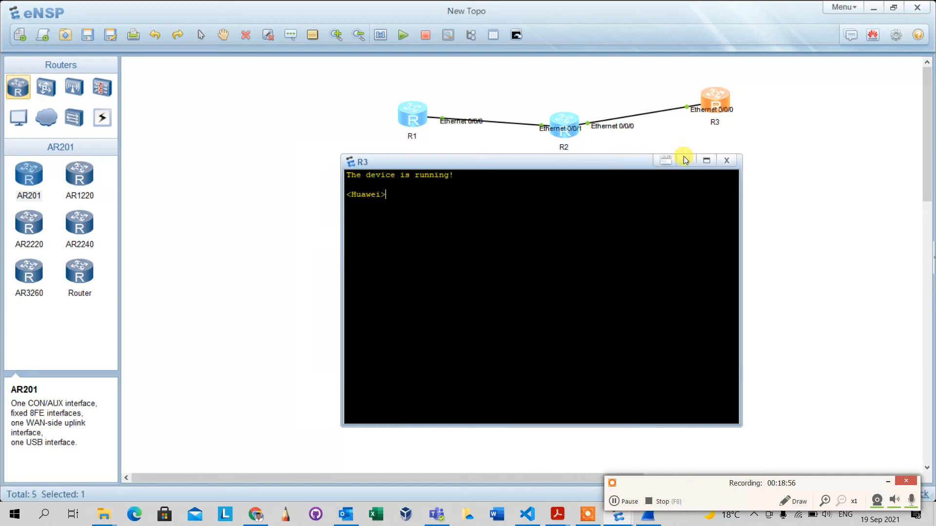
click(726, 160)
click(370, 179)
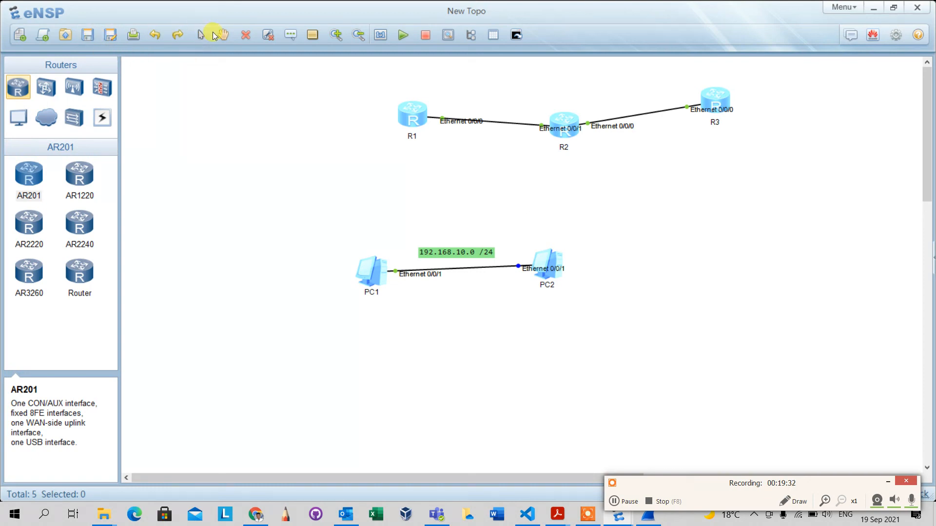
Step: Draw a solid-bordered ellipse filled with green (red 0, green 255, blue 64) behind routers R1, R2 and R3, and close the Drawing Palette
click(309, 37)
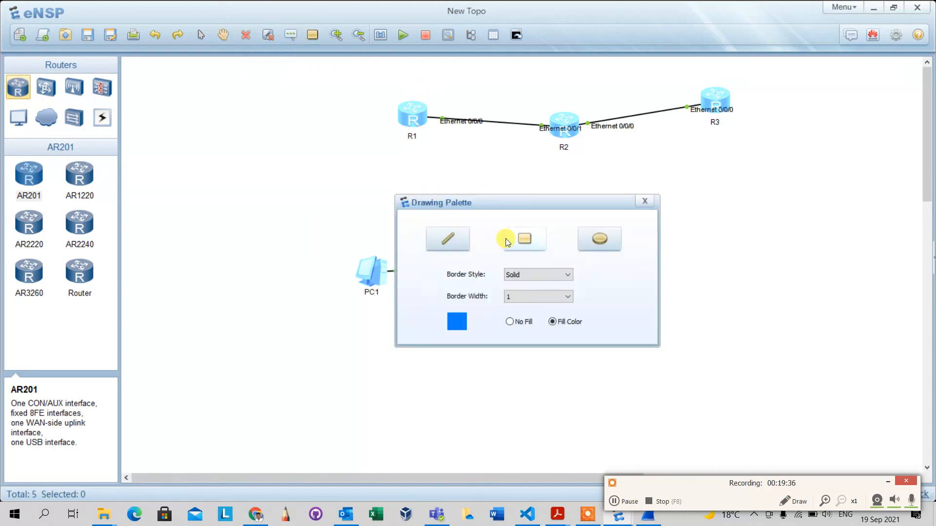
click(600, 243)
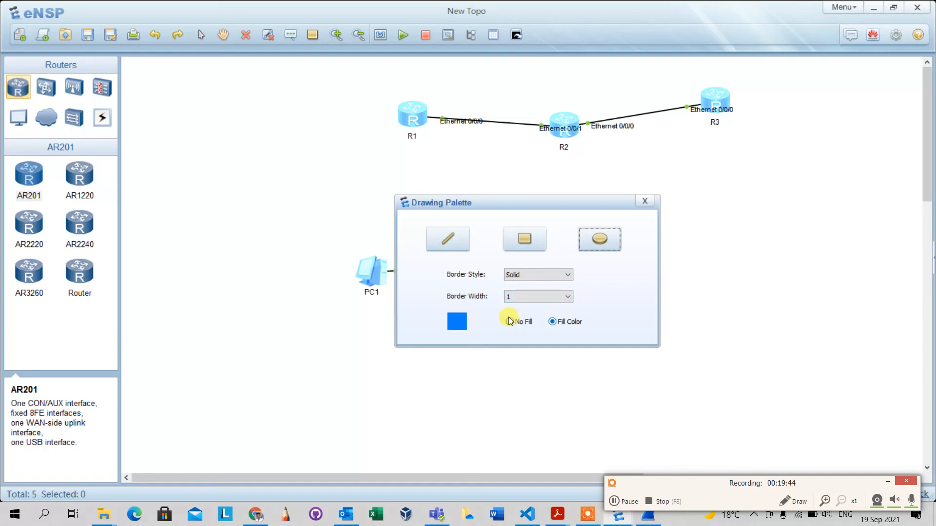
click(457, 322)
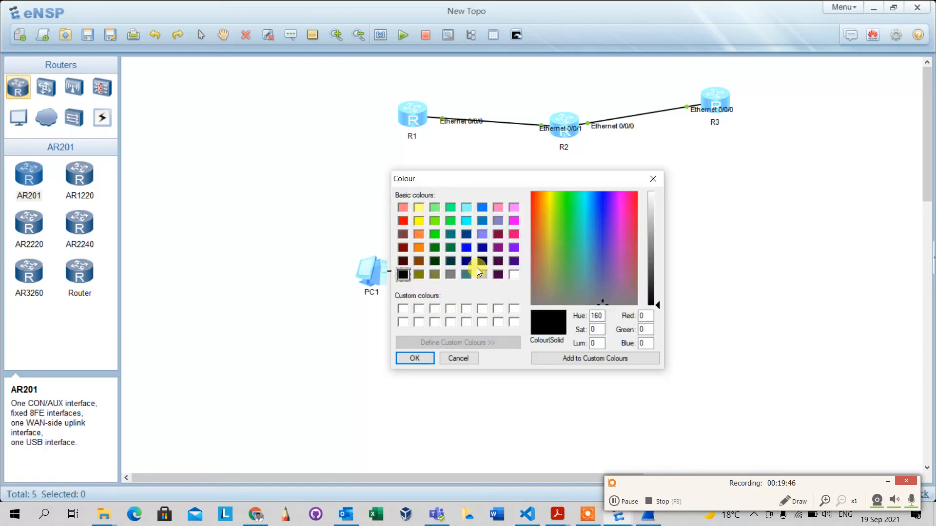
click(449, 225)
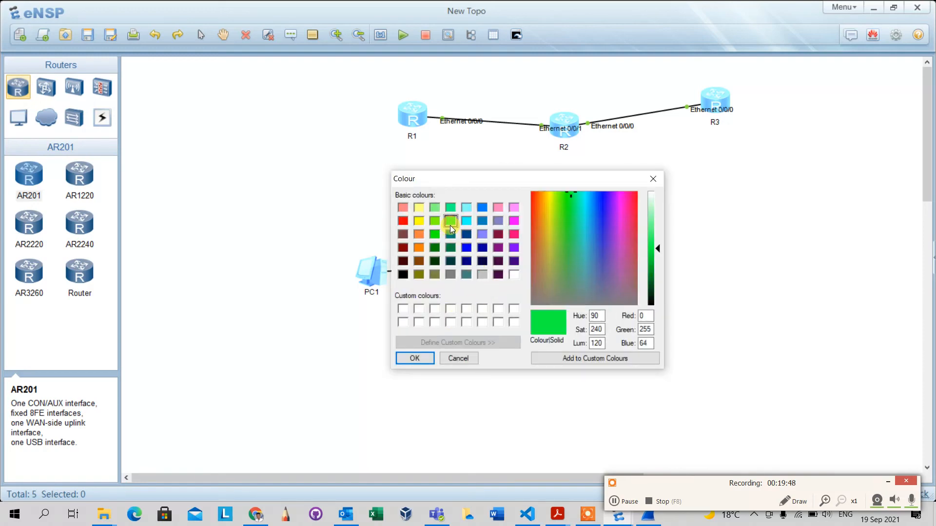
click(420, 358)
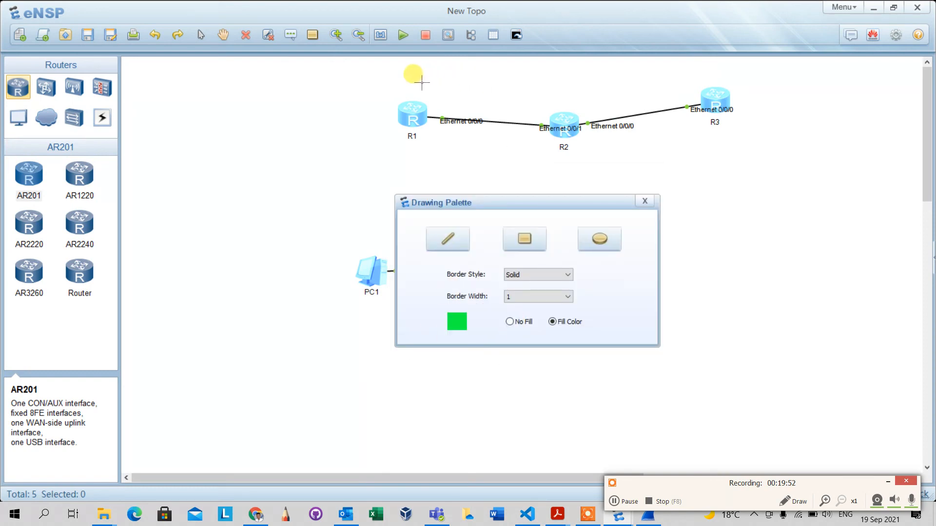
drag(407, 77, 579, 101)
mouse_move(658, 107)
mouse_down()
mouse_move(706, 133)
mouse_move(717, 153)
mouse_up()
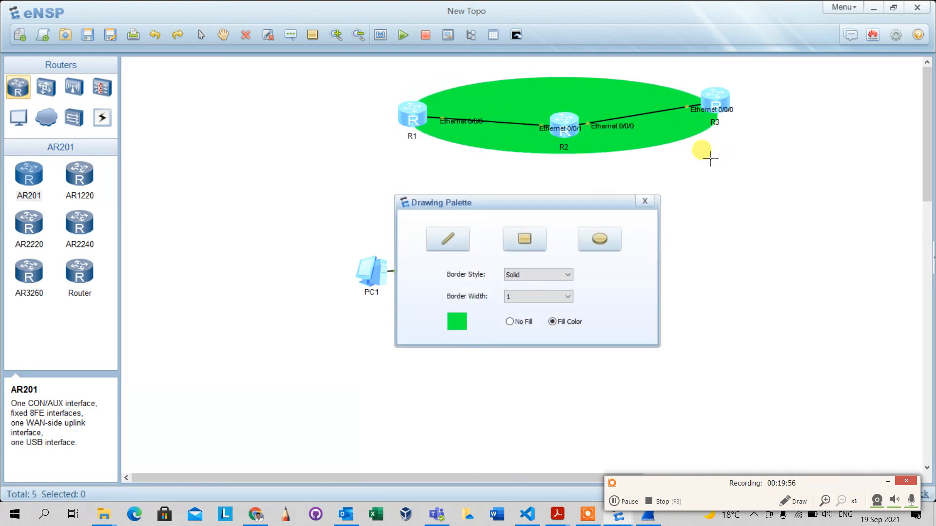
click(646, 202)
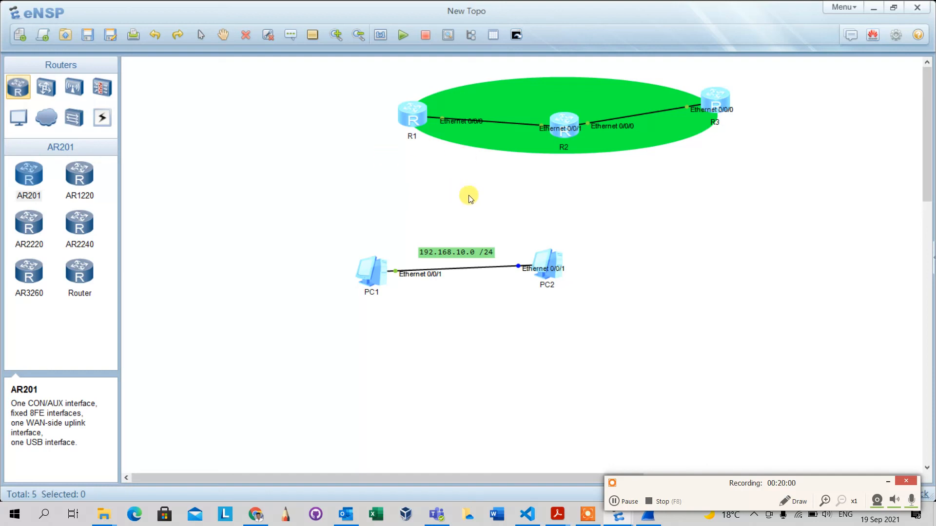
Step: Move the 192.168.10.0 /24 label slightly higher above the PC1–PC2 link
drag(450, 254, 457, 239)
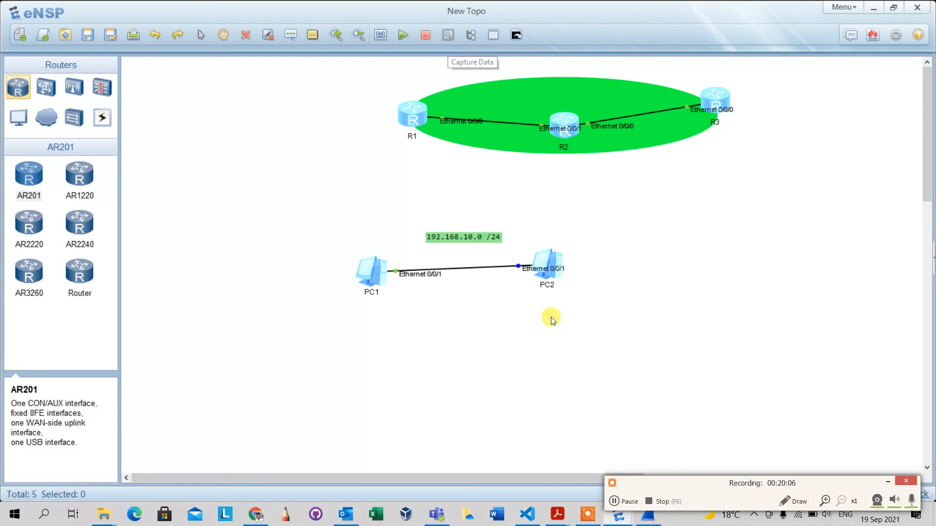
Step: Switch to Wireshark to review the ARP and ICMP packets captured between 192.168.10.1 and 192.168.10.2
click(639, 523)
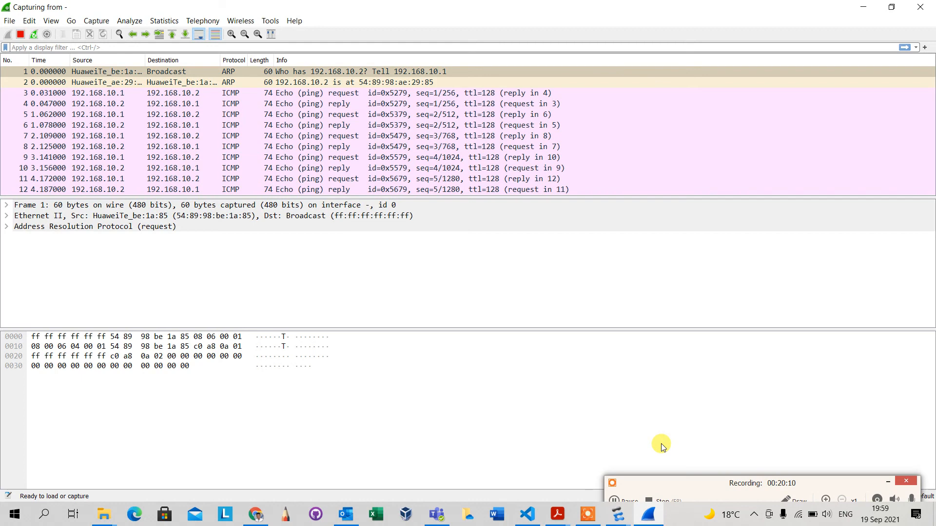
mouse_move(650, 509)
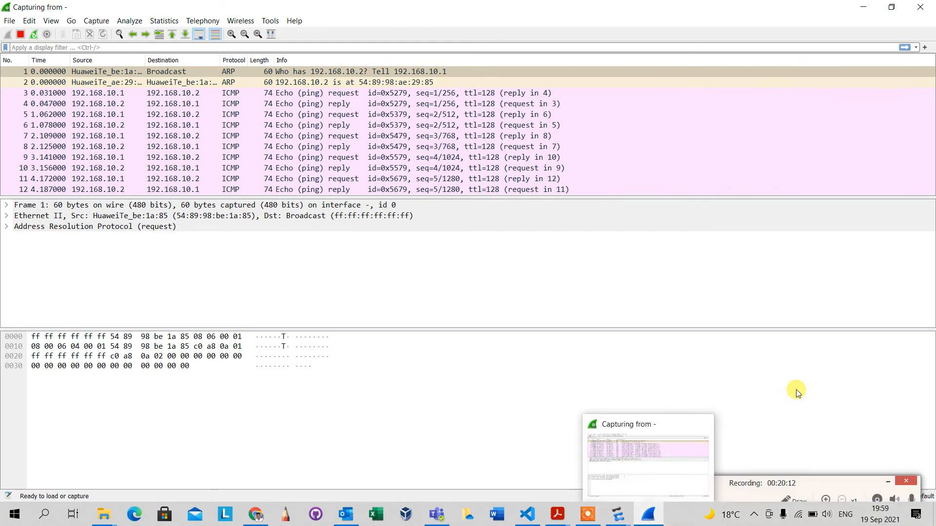